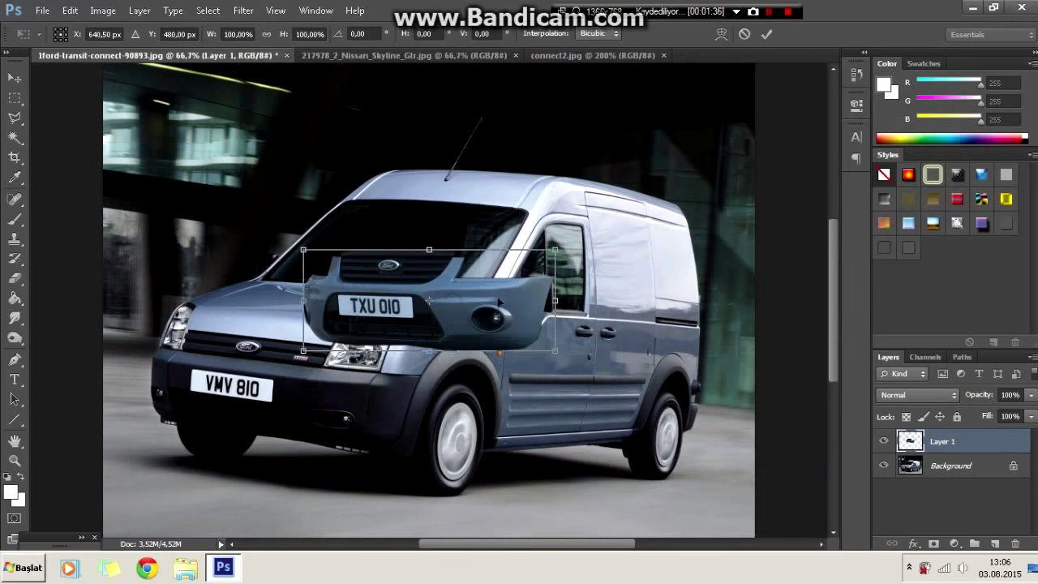
- Move the pasted bumper onto the van's front and start stretching it with Free Transform
left_click_drag(499, 302, 330, 389)
right_click(420, 378)
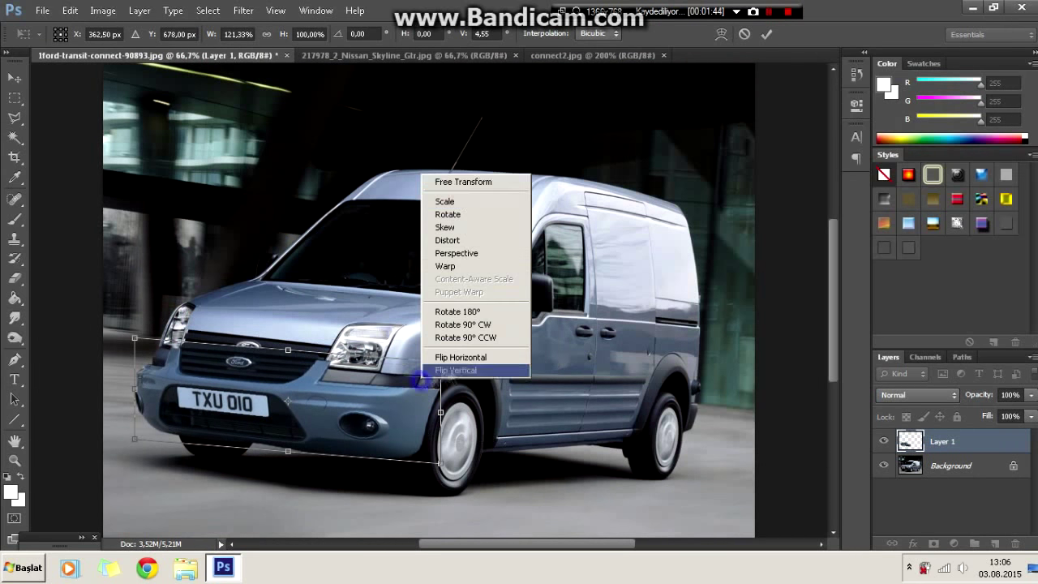
key("ctrl+plus")
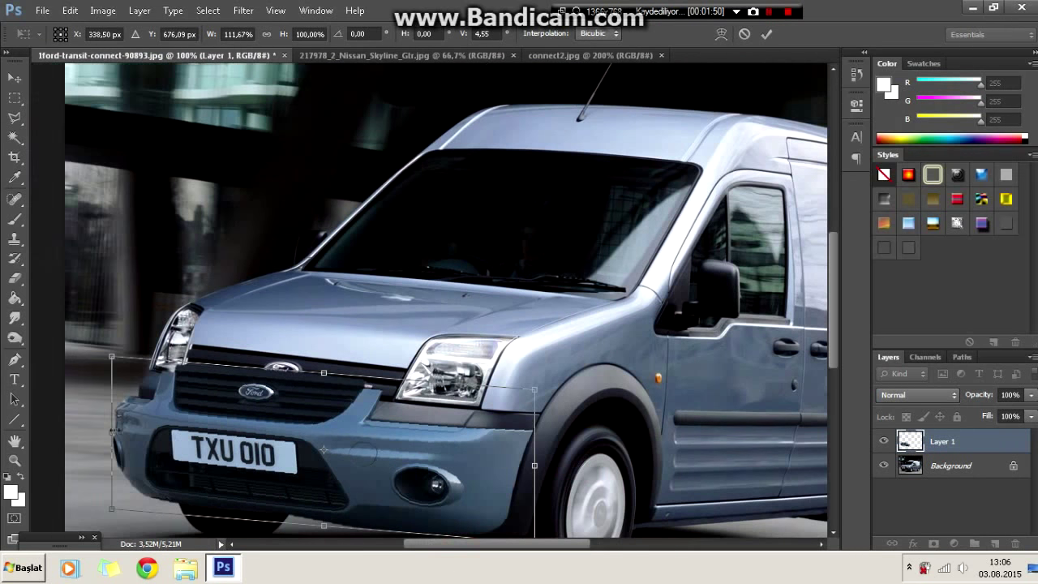
left_click_drag(324, 334, 329, 349)
left_click_drag(111, 421, 129, 422)
scroll(543, 389, "down", 2)
left_click_drag(545, 386, 543, 397)
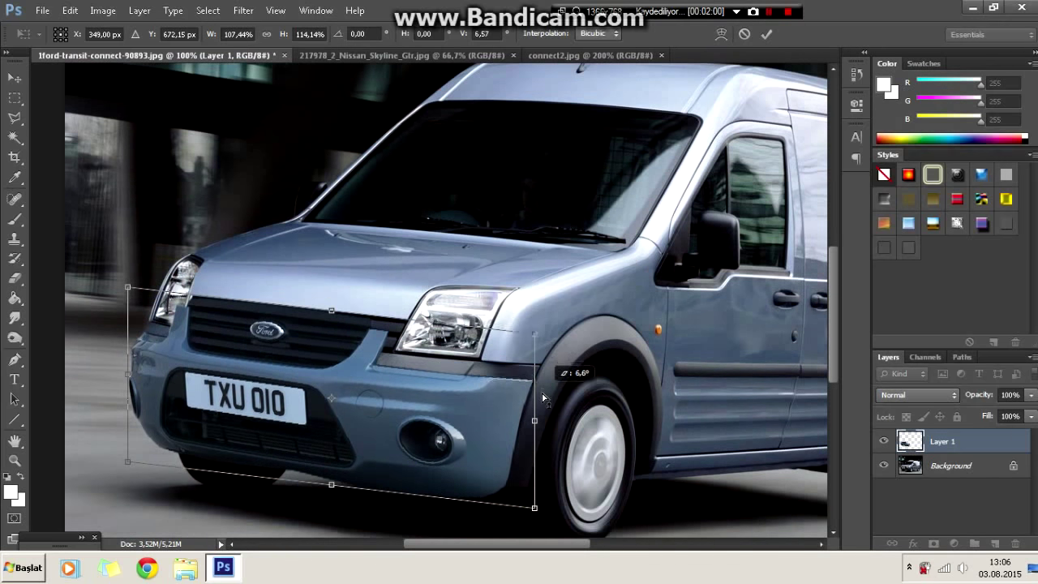
- Finish fitting the bumper to the front end and erase the excess around the Ford logo
left_click_drag(401, 433, 410, 417)
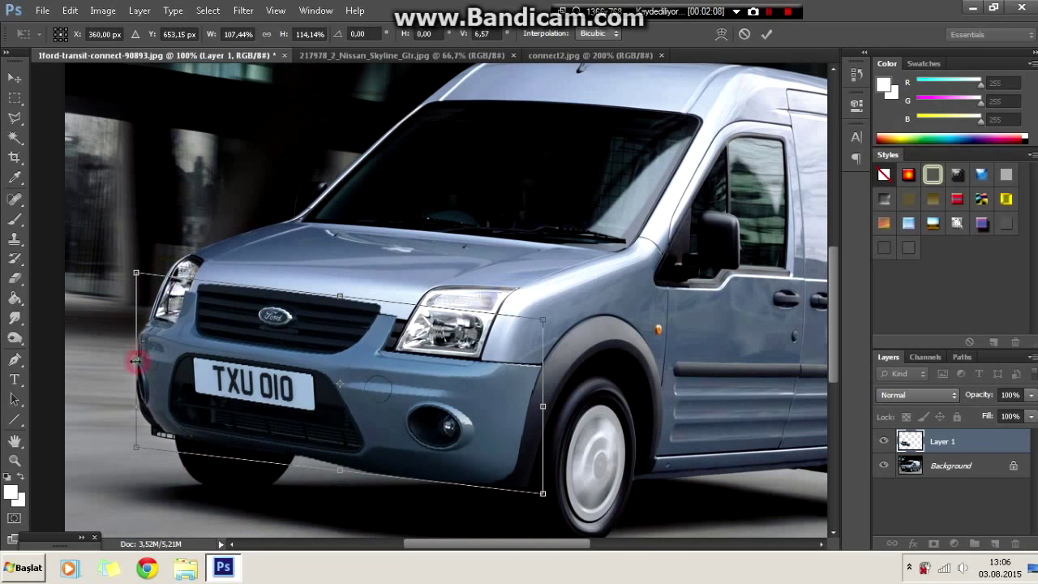
left_click_drag(135, 361, 131, 371)
left_click_drag(340, 469, 337, 491)
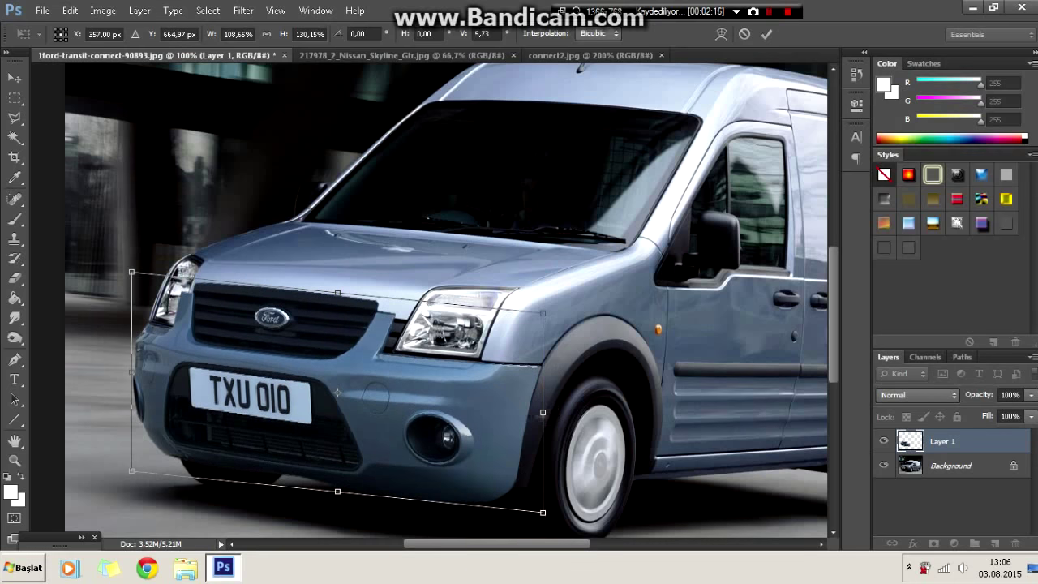
left_click_drag(542, 411, 544, 420)
key("Return")
key("e")
left_click_drag(186, 324, 290, 293)
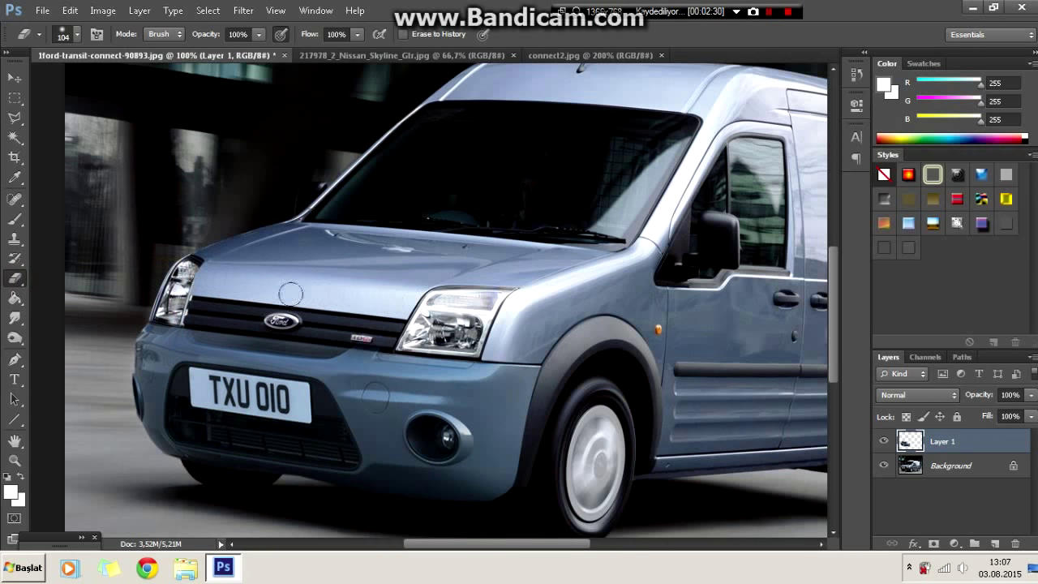
- Skew the bumper's right edge to follow the wheel arch and apply the transform
left_click(13, 118)
right_click(252, 232)
key("Escape")
key("ctrl+plus")
right_click(605, 284)
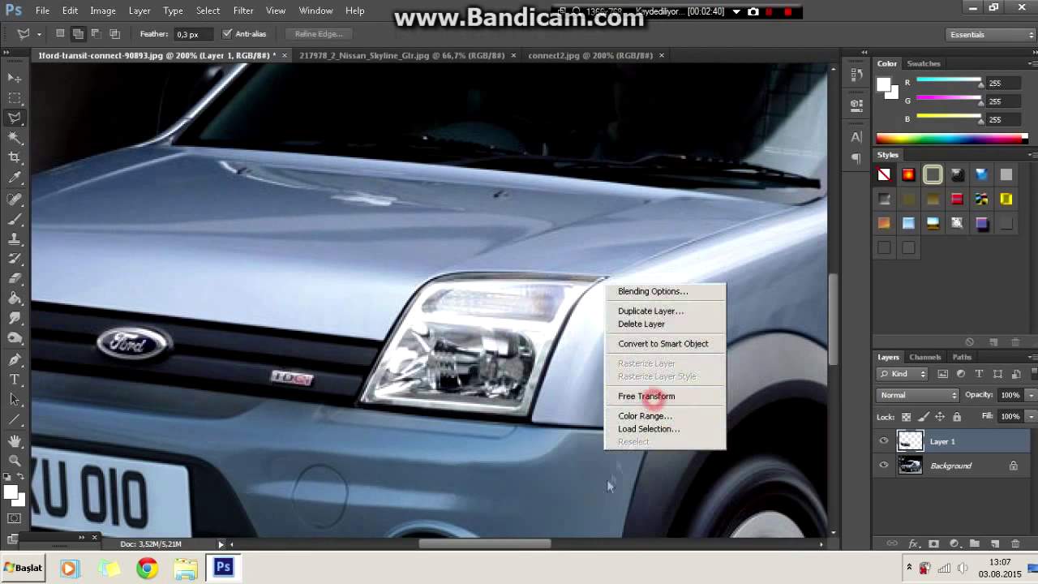
left_click(654, 396)
scroll(579, 325, "down", 5)
right_click(579, 232)
left_click(630, 315)
left_click_drag(656, 503, 562, 497)
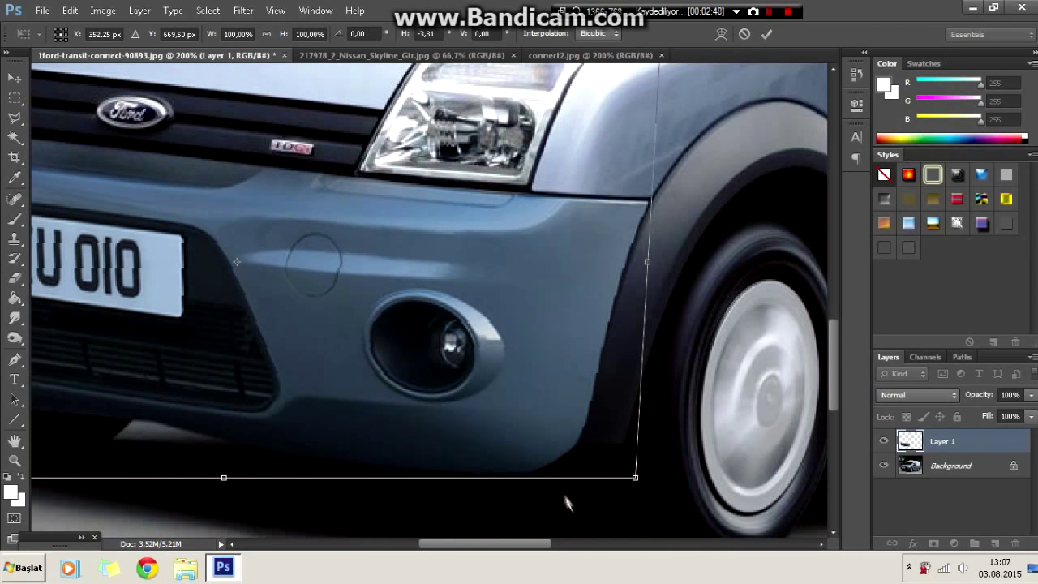
scroll(571, 486, "up", 2)
scroll(571, 486, "up", 3)
left_click_drag(471, 543, 410, 541)
key("Return")
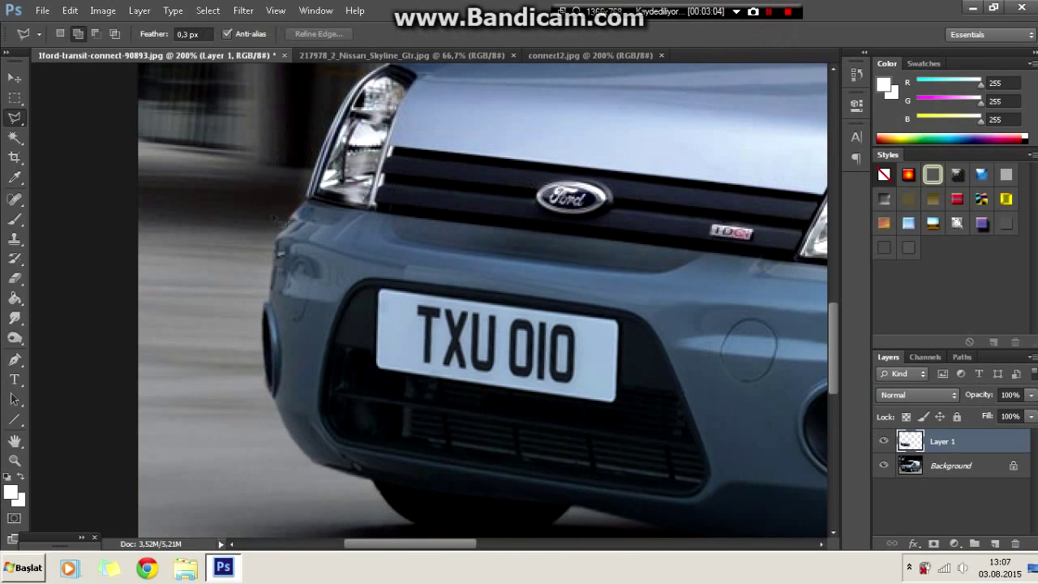
- Lasso the strip above the bumper and sample the body's blue-grey colour for painting
scroll(567, 284, "right", 3)
scroll(699, 306, "right", 2)
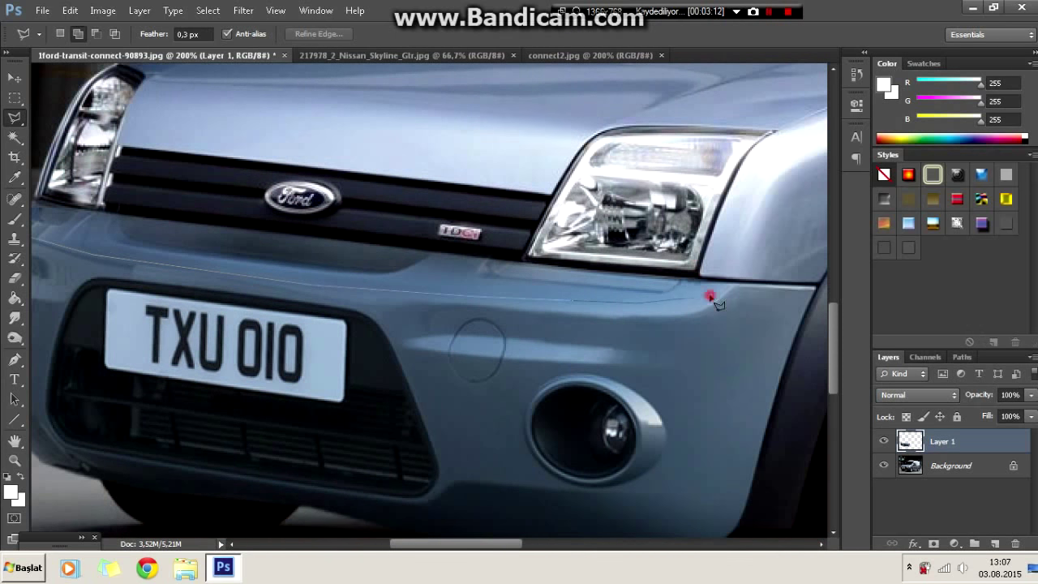
scroll(706, 289, "left", 3)
double_click(791, 293)
key("i")
key("b")
left_click(77, 35)
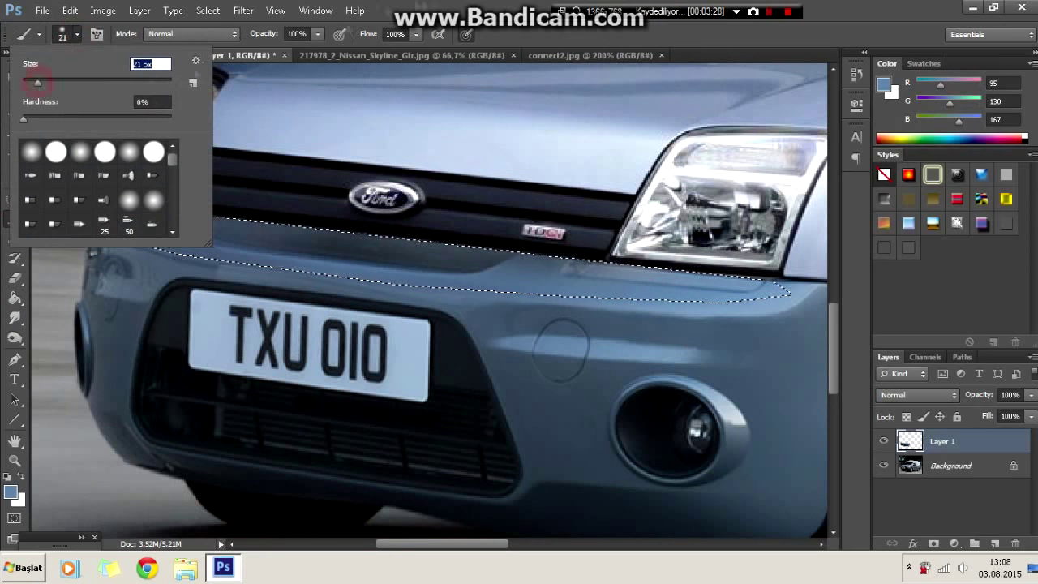
- Paint the selected strip blue-grey with a size-70 brush, then sample the bodywork's grey (124,133,146)
key("Return")
left_click_drag(121, 223, 782, 292)
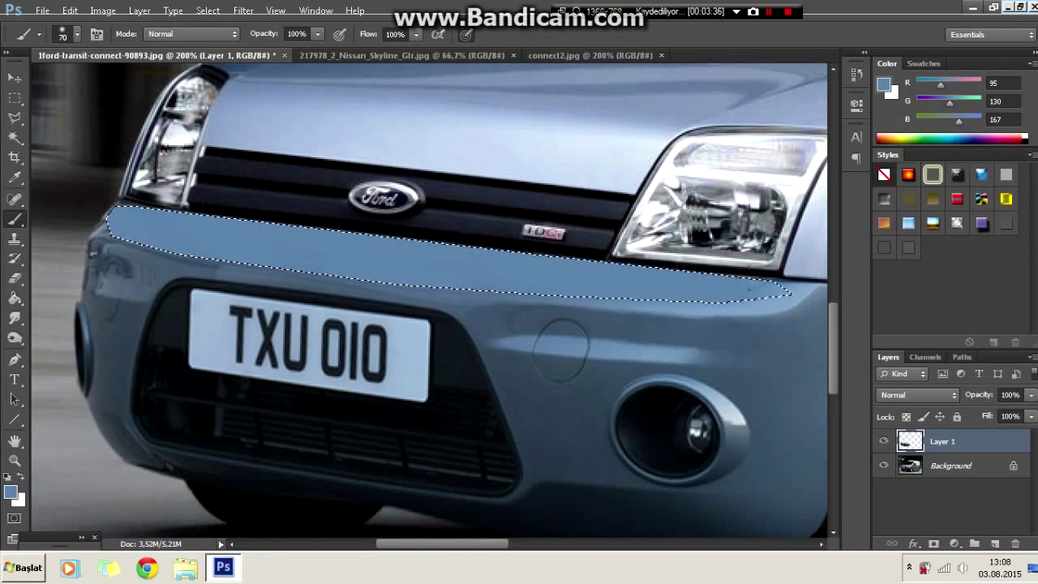
key("i")
left_click(118, 212)
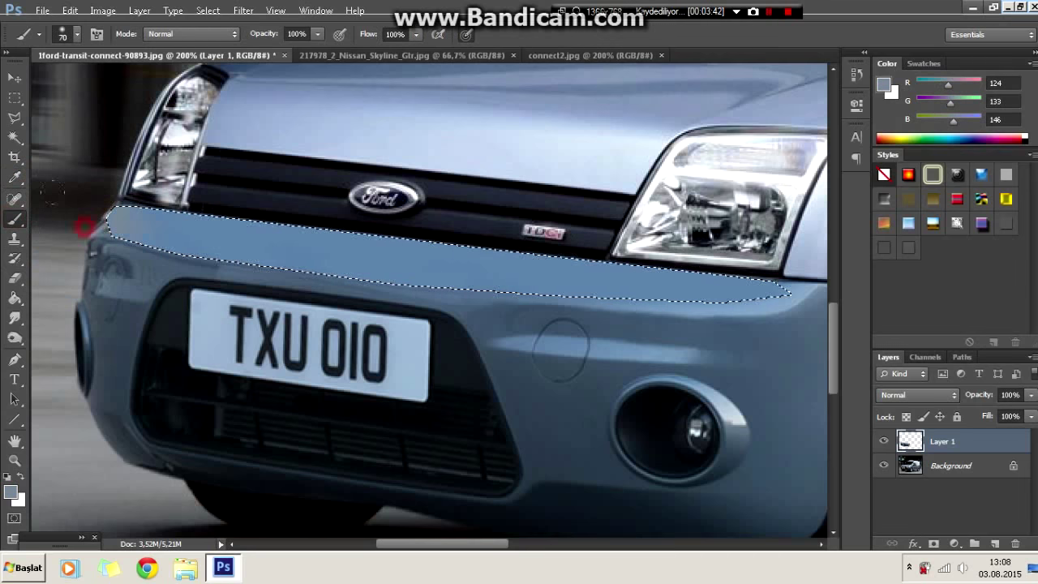
left_click(15, 118)
key("ctrl+minus")
key("ctrl+minus")
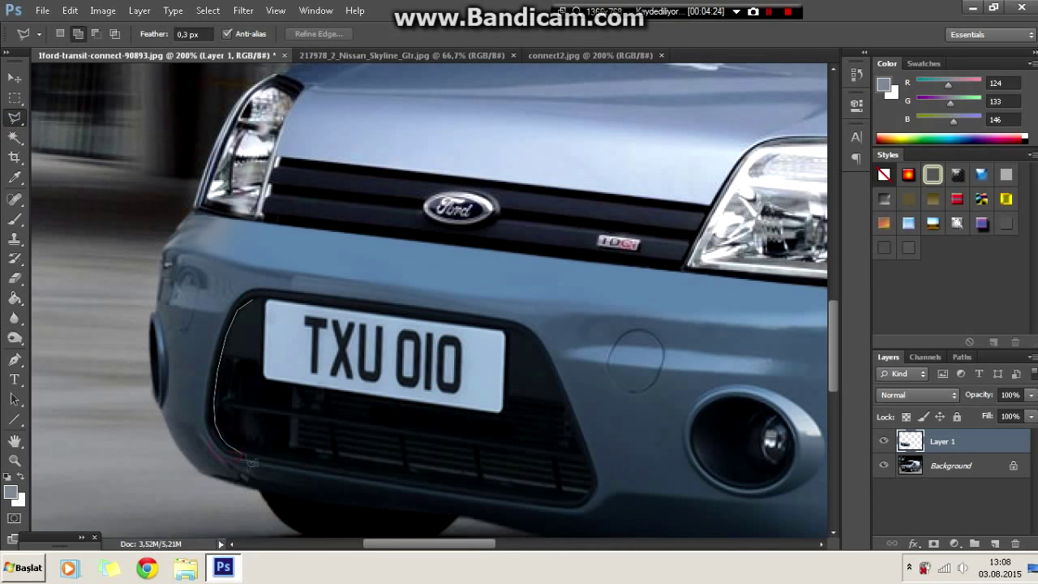
- Outline the lower grille, paint it black, and deselect
left_click_drag(251, 462, 470, 493)
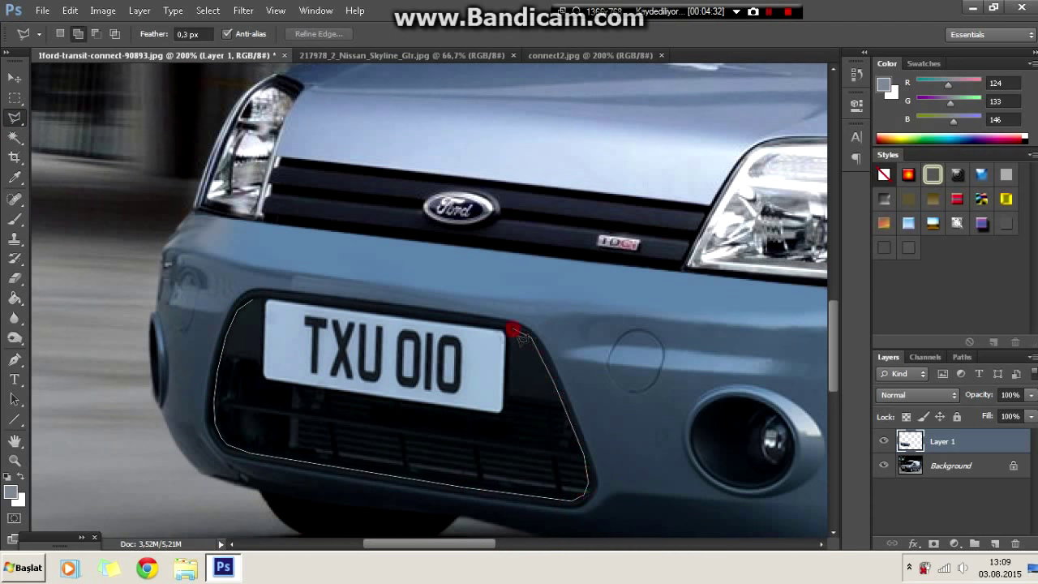
left_click_drag(342, 310, 267, 298)
key("b")
key("d")
left_click_drag(324, 365, 521, 440)
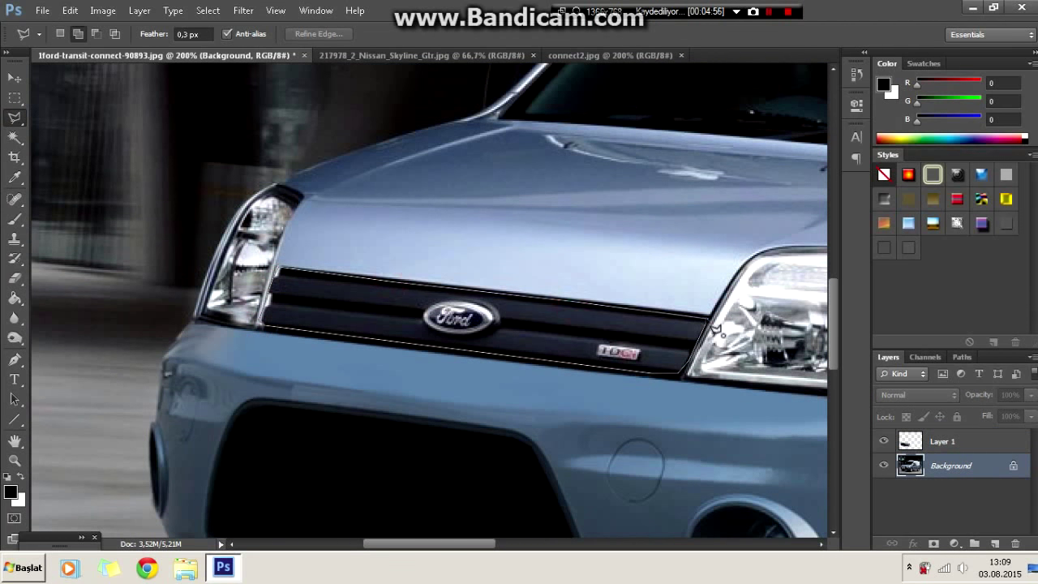
left_click(23, 124)
key("ctrl+d")
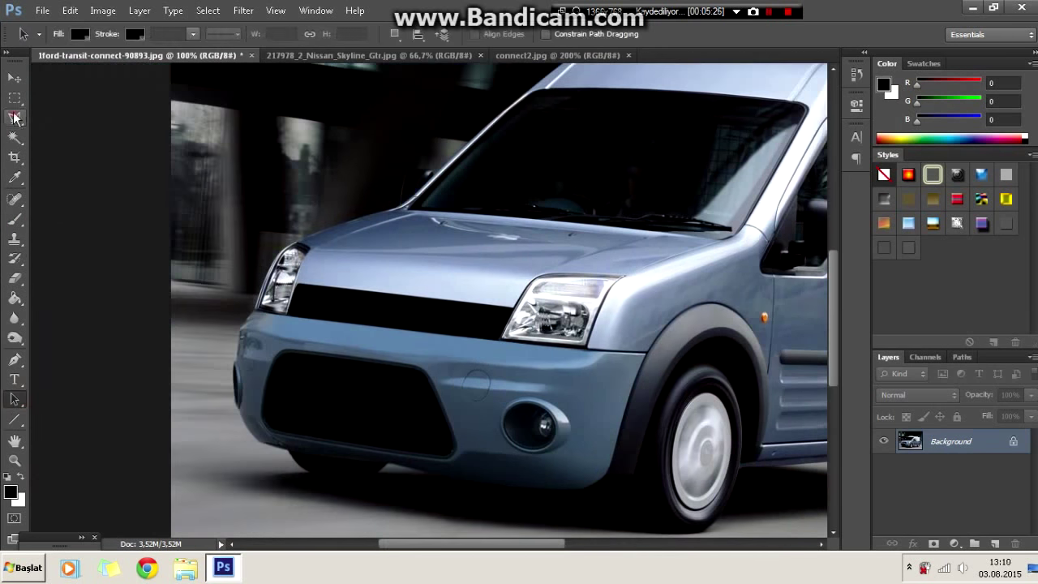
- Begin a new Polygonal Lasso outline along the grille area
left_click(14, 118)
left_click(128, 447)
left_click(285, 450)
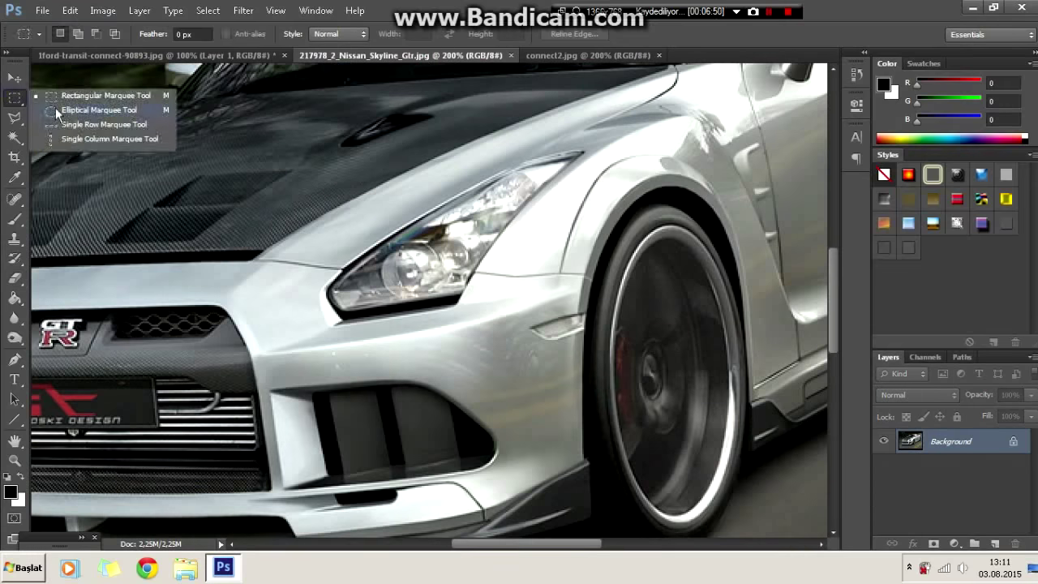
- Draw an oval selection around the GT-R's front wheel and shrink it slightly to fit
left_click(56, 110)
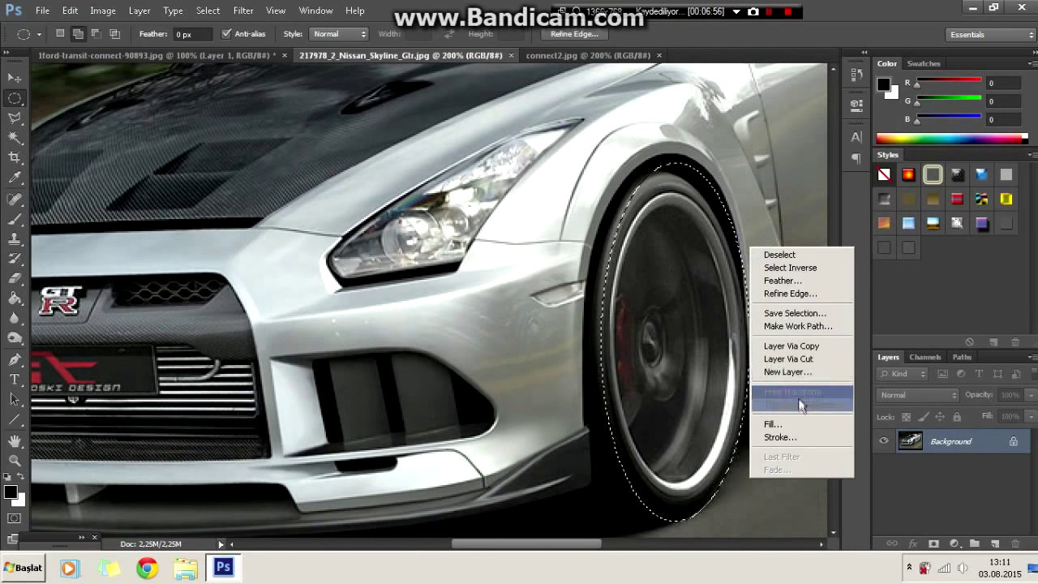
left_click(800, 398)
left_click_drag(758, 516, 753, 512)
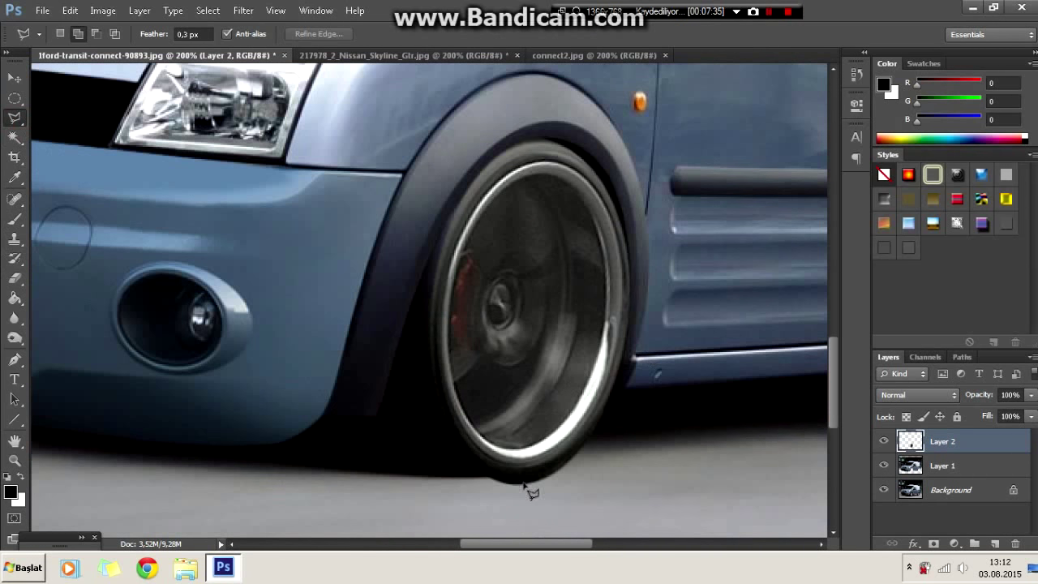
- Outline the gap under the front bumper, paint it dark, and deselect
left_click(509, 484)
left_click(426, 458)
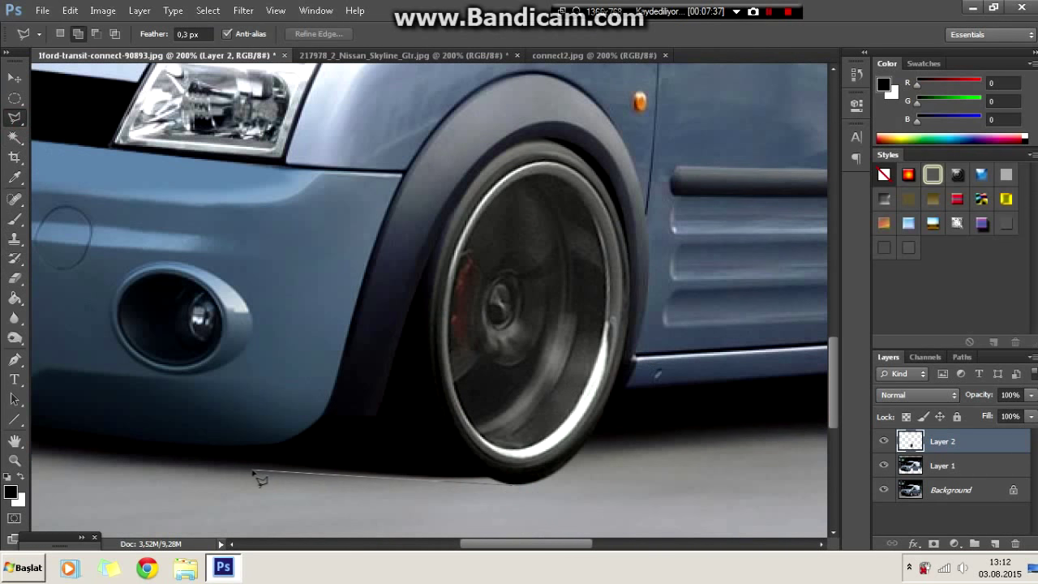
double_click(209, 463)
key("b")
key("l")
right_click(371, 183)
left_click(381, 188)
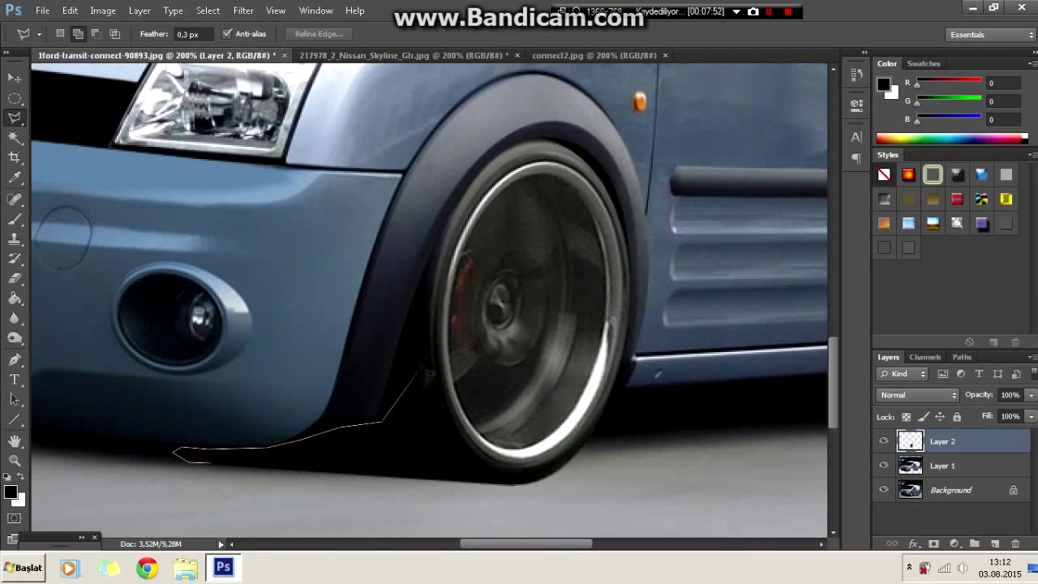
- Darken a second area under the bumper, deselect, and bring the van's rear into view
double_click(490, 477)
key("b")
key("l")
right_click(332, 162)
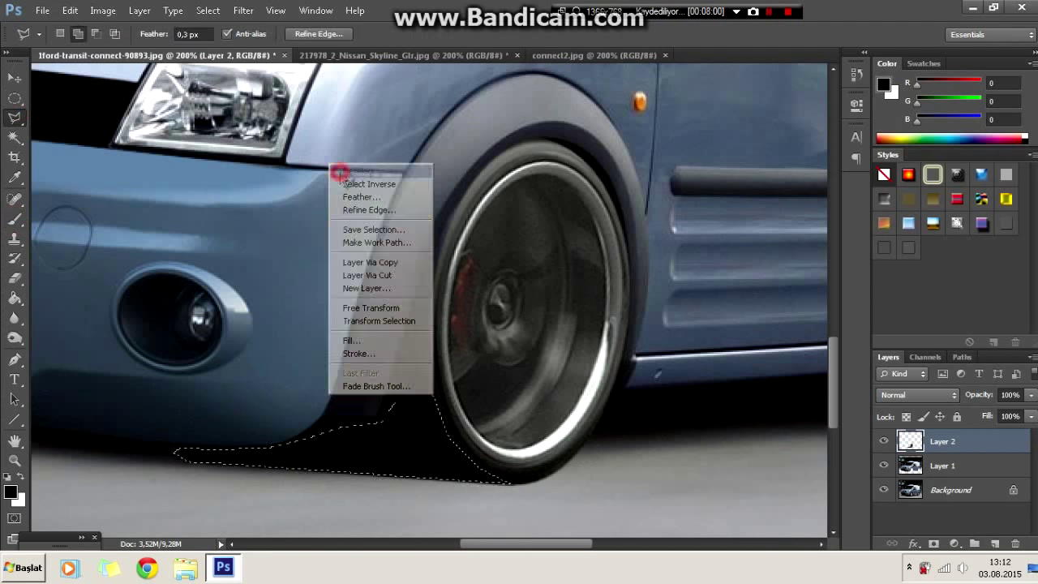
left_click(349, 169)
key("ctrl+minus")
key("ctrl+minus")
key("ctrl+minus")
key("ctrl+plus")
left_click_drag(519, 542, 618, 536)
key("ctrl+plus")
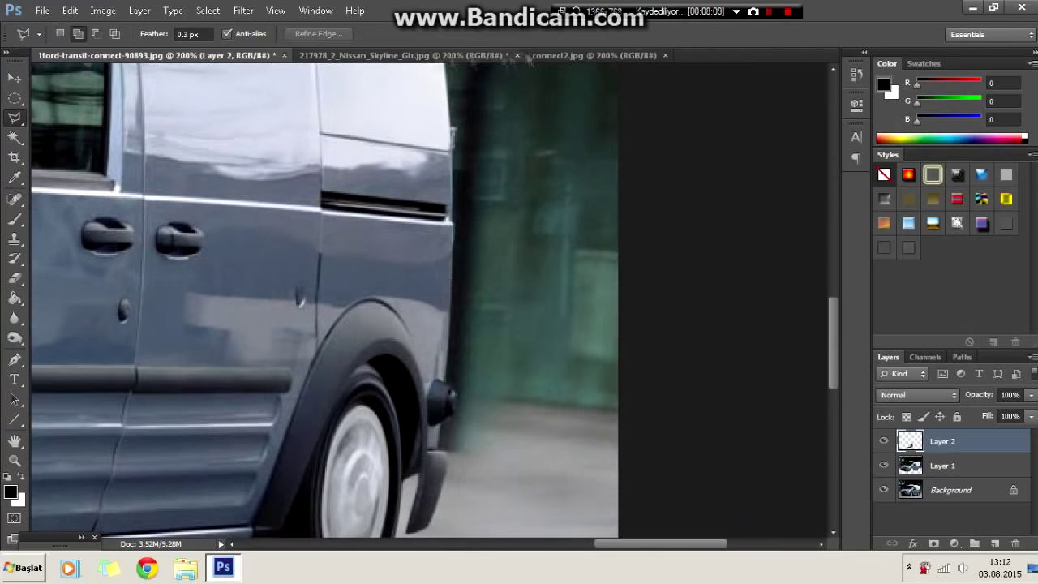
- Copy the GT-R wheel into the van image and rotate it with Free Transform
key("ctrl+Tab")
key("ctrl+c")
left_click(151, 54)
key("ctrl+v")
key("ctrl+t")
mouse_move(531, 110)
left_mouse_down()
mouse_move(513, 172)
mouse_move(405, 199)
left_mouse_up()
- Scale and tilt the pasted wheel to fit the front arch and apply it
left_click_drag(335, 518, 349, 458)
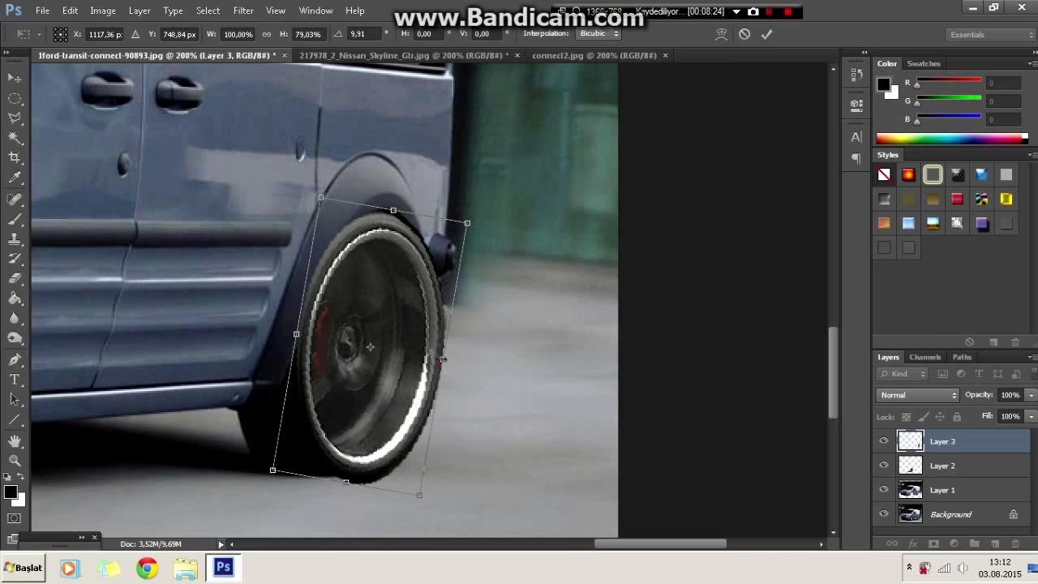
left_click_drag(405, 218, 404, 257)
left_click_drag(315, 336, 307, 332)
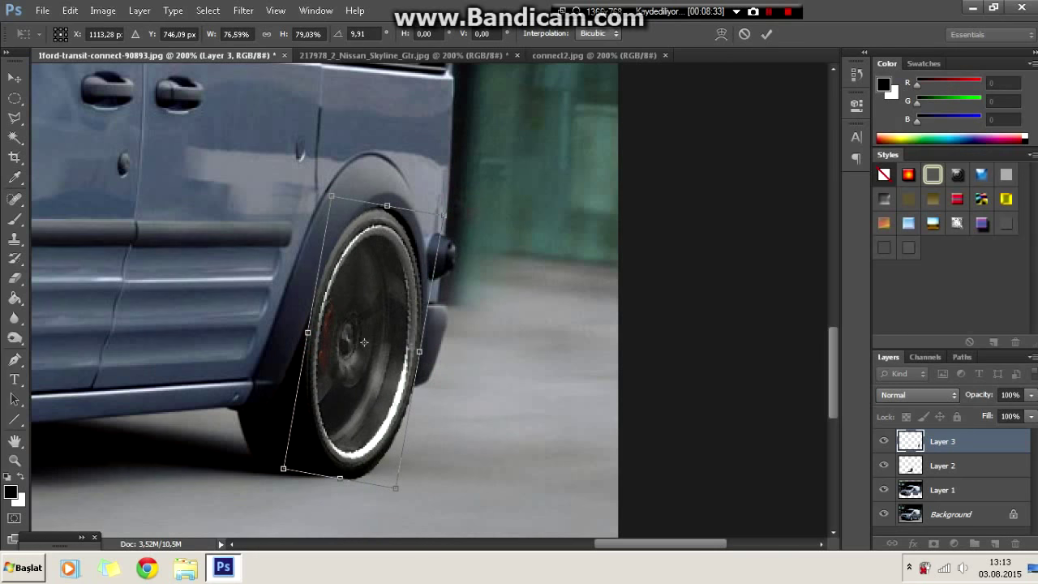
left_click(766, 34)
key("ctrl+minus")
key("ctrl+minus")
key("ctrl+plus")
key("ctrl+plus")
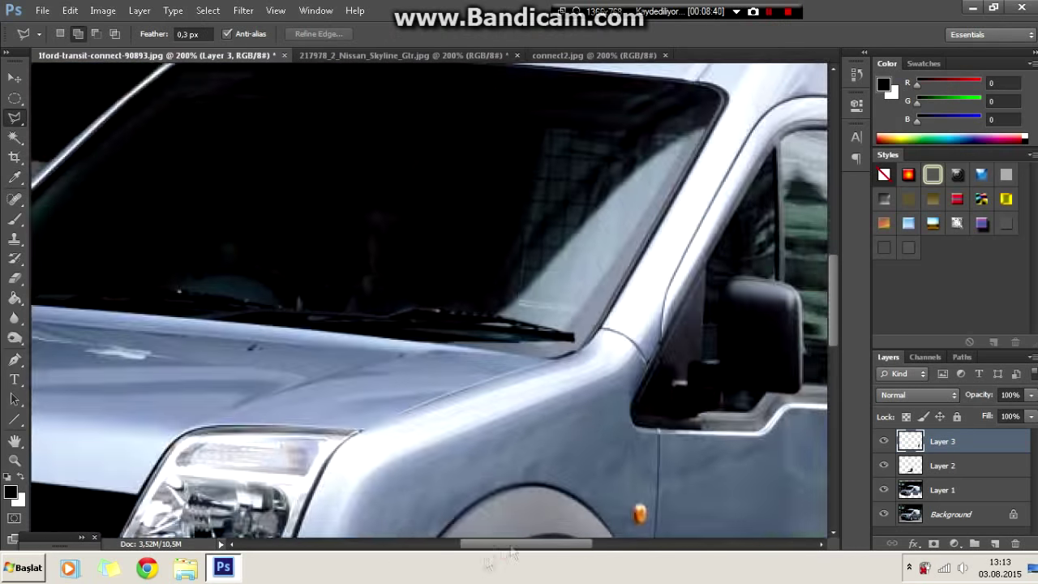
- Skew the rear wheel copy to match the van's angle and apply it
key("ctrl+t")
right_click(572, 242)
left_click(614, 303)
left_click_drag(567, 501, 595, 487)
left_click_drag(568, 229, 588, 231)
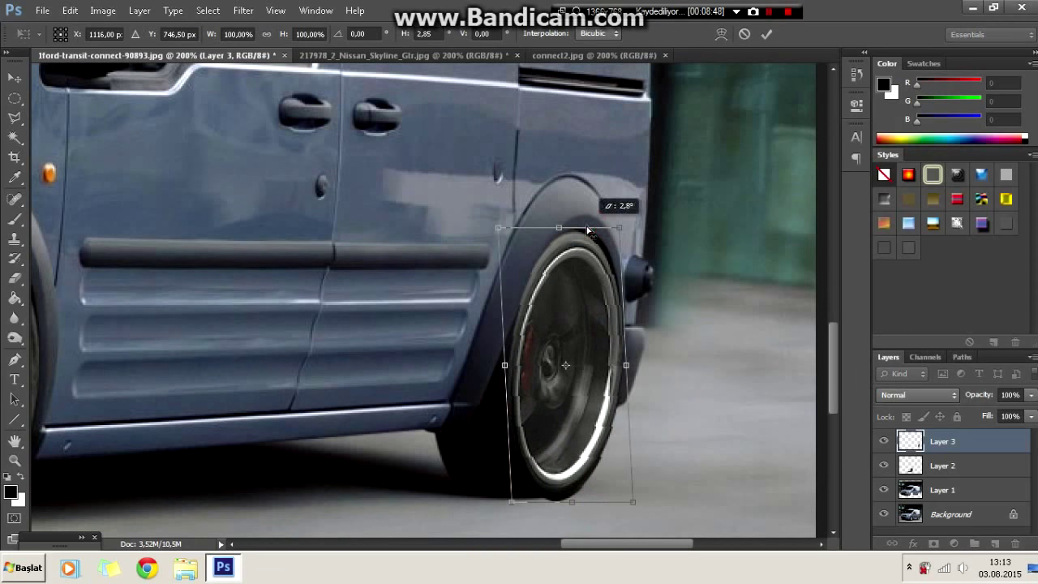
left_click(762, 34)
key("ctrl+minus")
key("ctrl+minus")
key("ctrl+plus")
key("ctrl+plus")
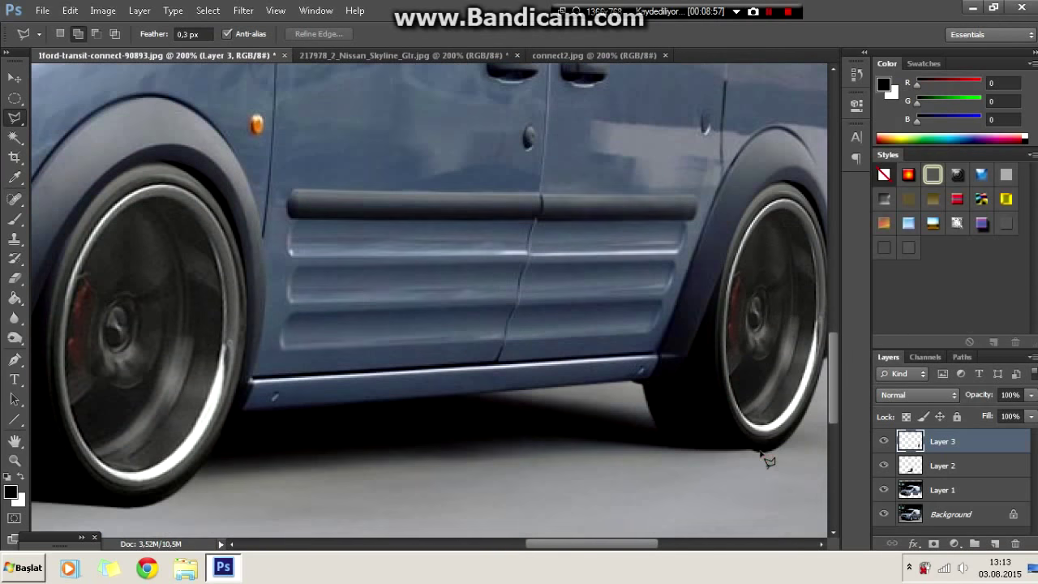
- Select the wheel-arch area, paint it dark, and clear the selection
double_click(688, 411)
key("b")
left_click_drag(616, 390, 673, 438)
key("l")
key("ctrl+minus")
key("ctrl+minus")
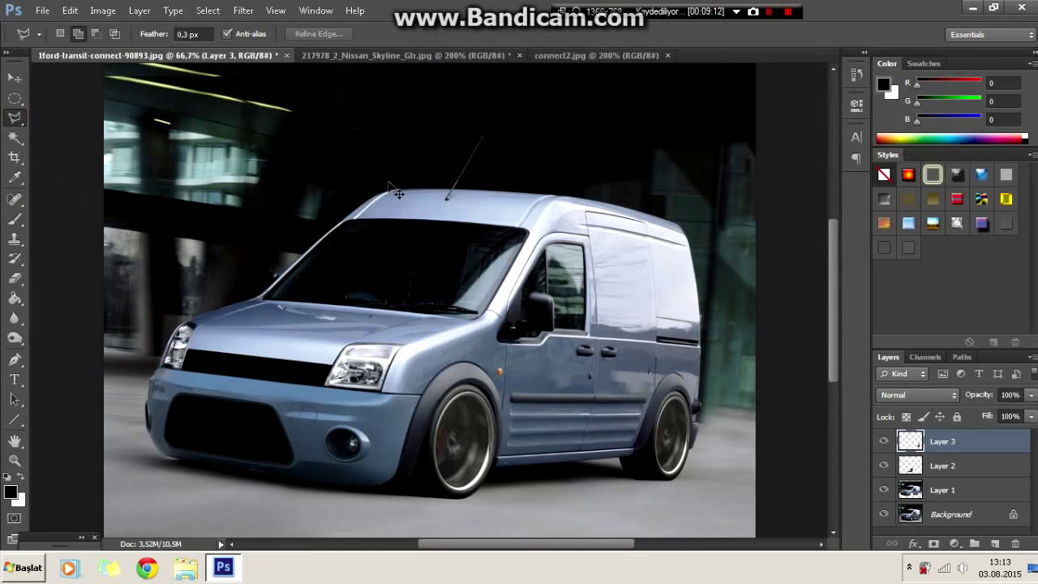
- Start a Pen path on the van photo layer along the lower edge toward the rear wheel
key("ctrl+plus")
scroll(255, 486, "left", 3)
key("p")
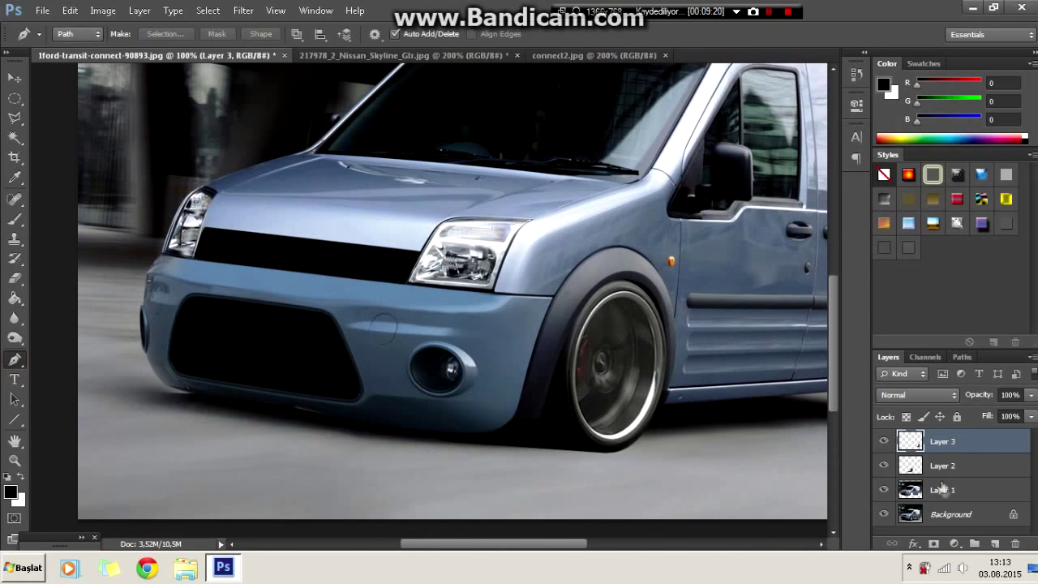
key("alt+bracketleft")
key("alt+bracketleft")
left_click(92, 391)
left_click_drag(503, 544, 562, 541)
left_click(718, 423)
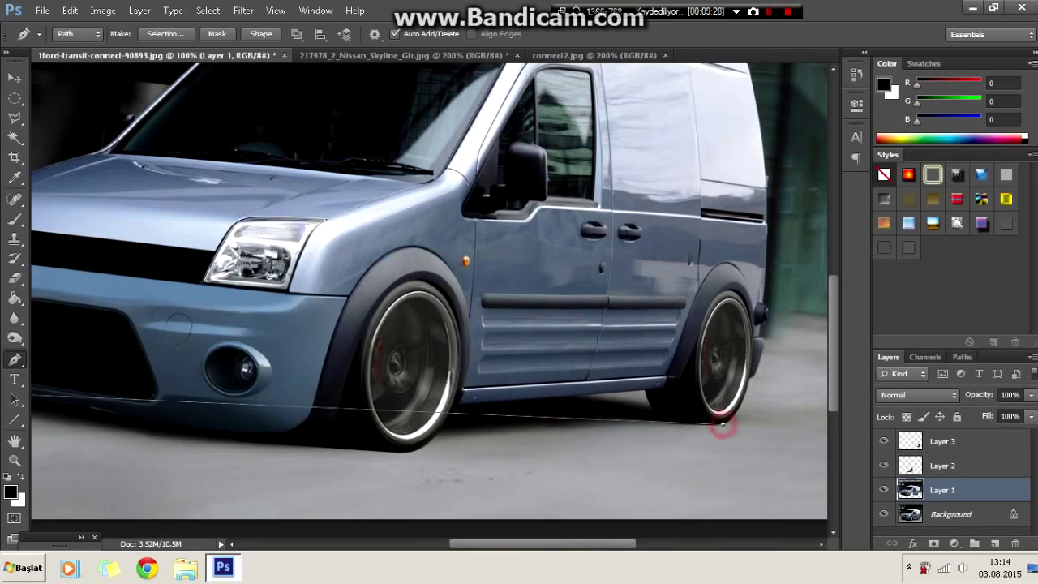
- Curve the path beneath the van's underside and around the front wheel
key("ctrl+minus")
left_click_drag(402, 475, 241, 510)
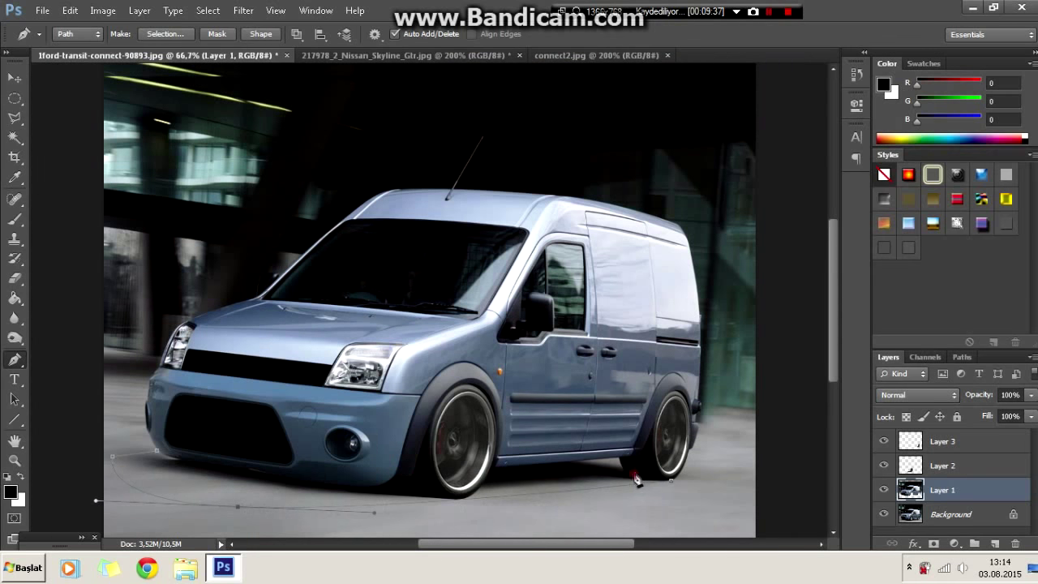
key("ctrl+plus")
key("ctrl+plus")
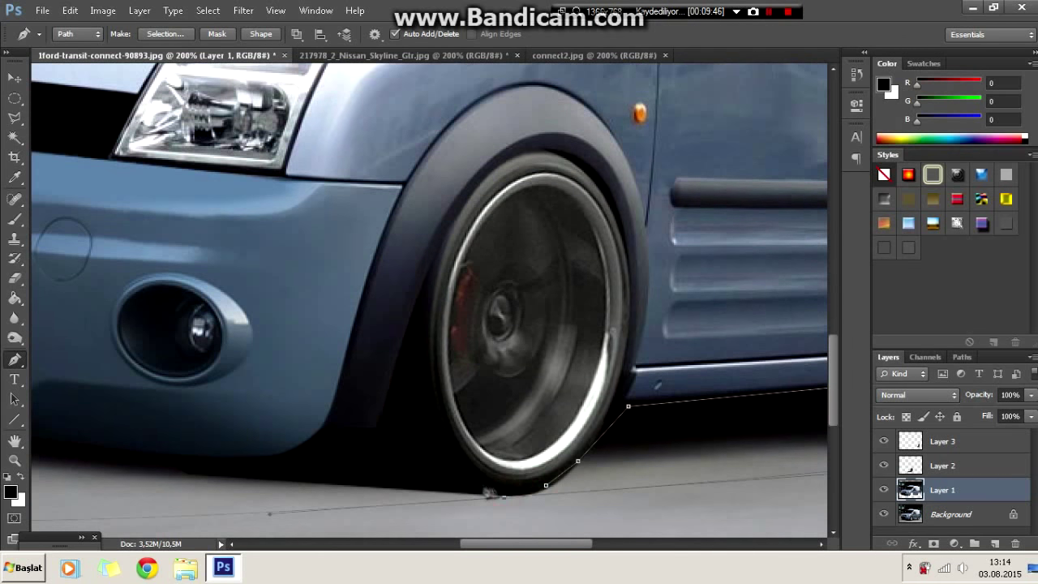
left_click_drag(400, 471, 422, 476)
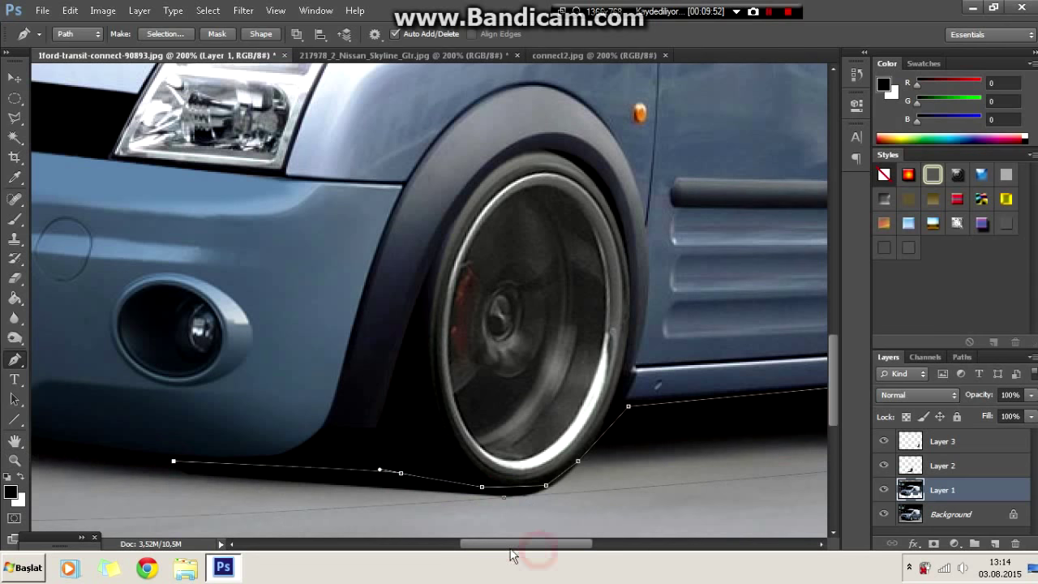
left_click_drag(523, 543, 436, 544)
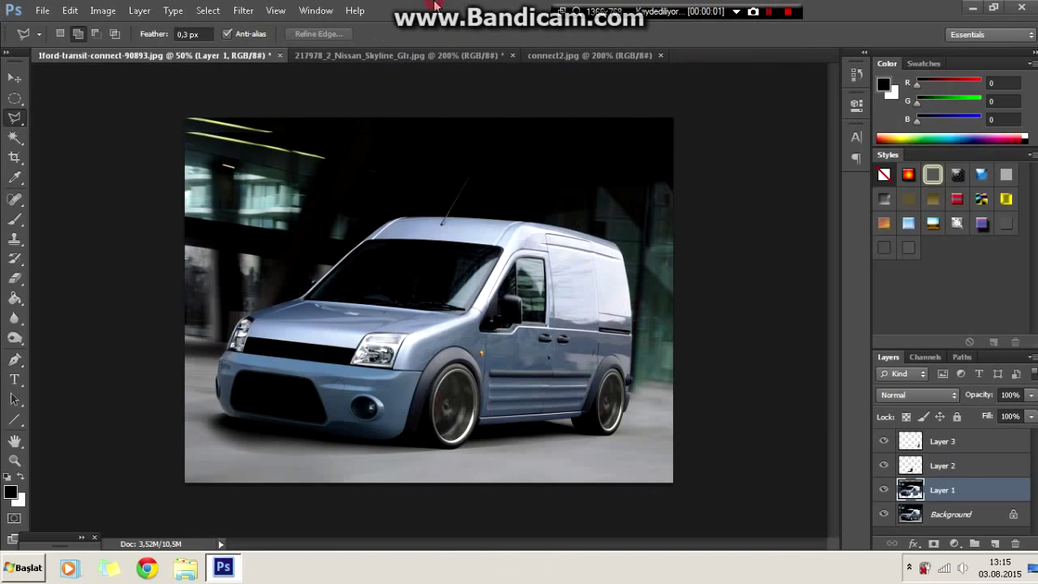
- Open and close the Hue/Saturation dialog from the Image menu
left_click(102, 11)
left_click(290, 117)
left_click(491, 299)
- Desaturate the van layer copy and bring up Hue/Saturation
left_click(514, 160)
left_click(102, 10)
left_click(279, 319)
left_click(102, 11)
key("ctrl+u")
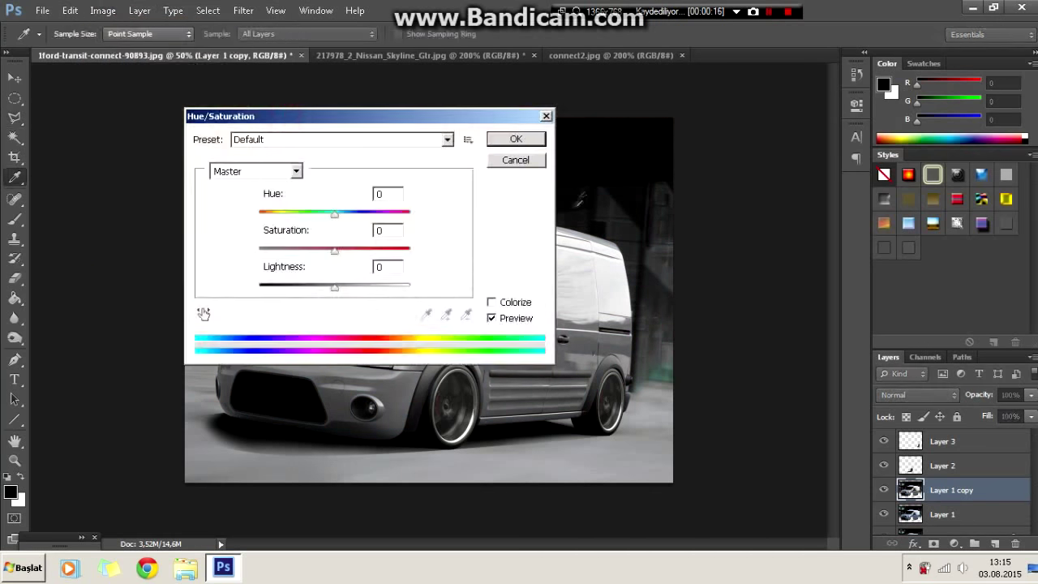
- Colorize the copy purple with Hue 270, Saturation 60, Lightness 10
left_click_drag(243, 111, 655, 129)
left_click(928, 315)
double_click(820, 244)
type("60")
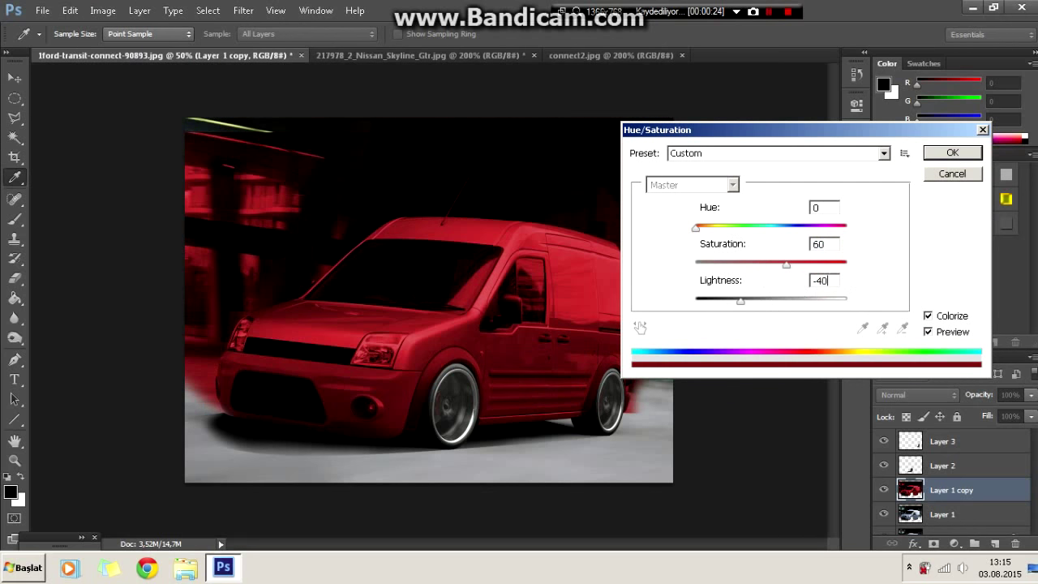
type("10")
left_click_drag(696, 227, 810, 231)
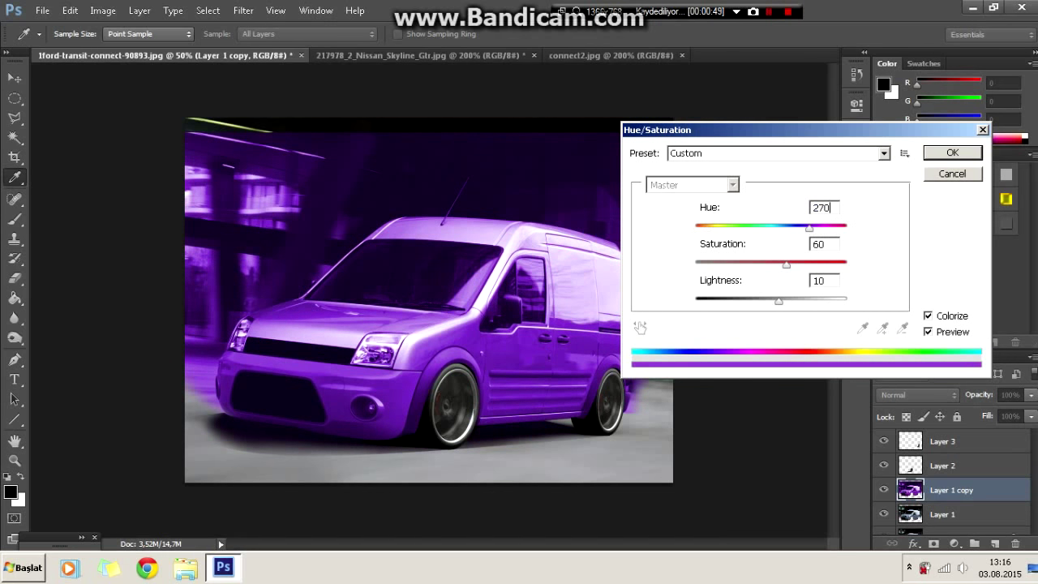
left_click(948, 154)
left_click(14, 117)
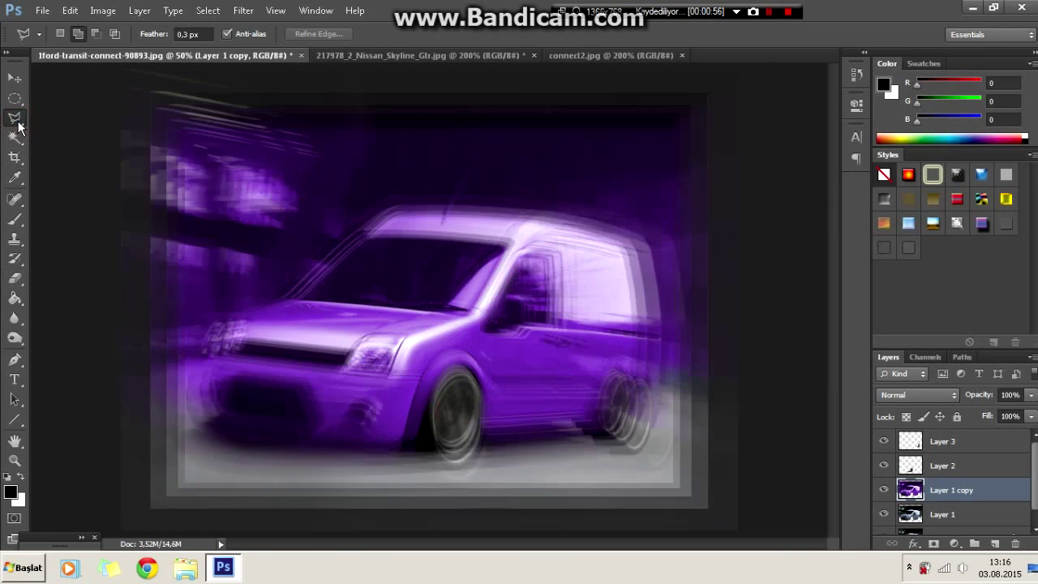
- Trace a Polygonal Lasso outline from the headlight around the van's body, skirting both wheels
scroll(428, 344, "up", 3)
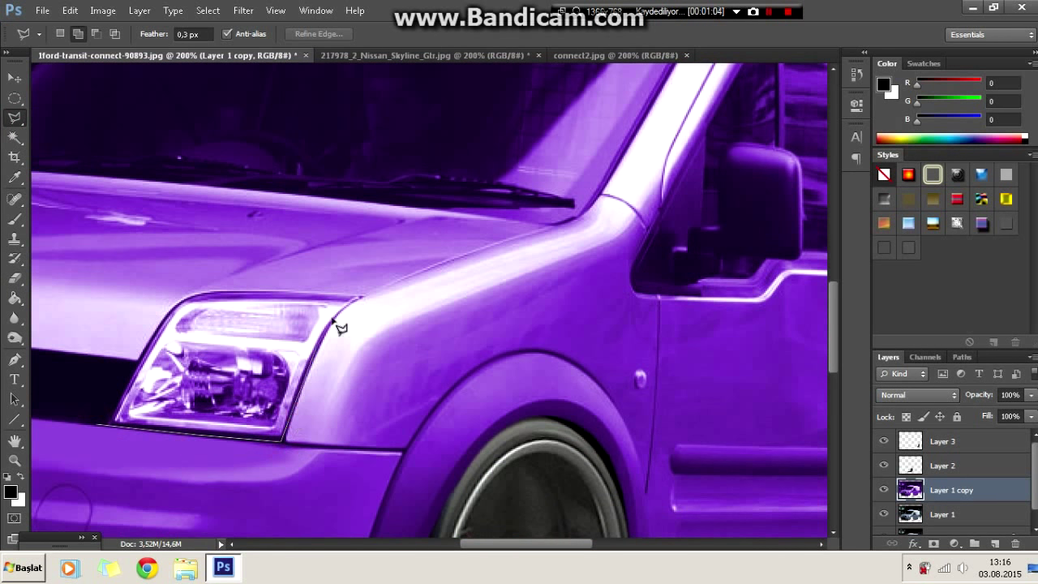
scroll(362, 304, "up", 1)
left_click(250, 291)
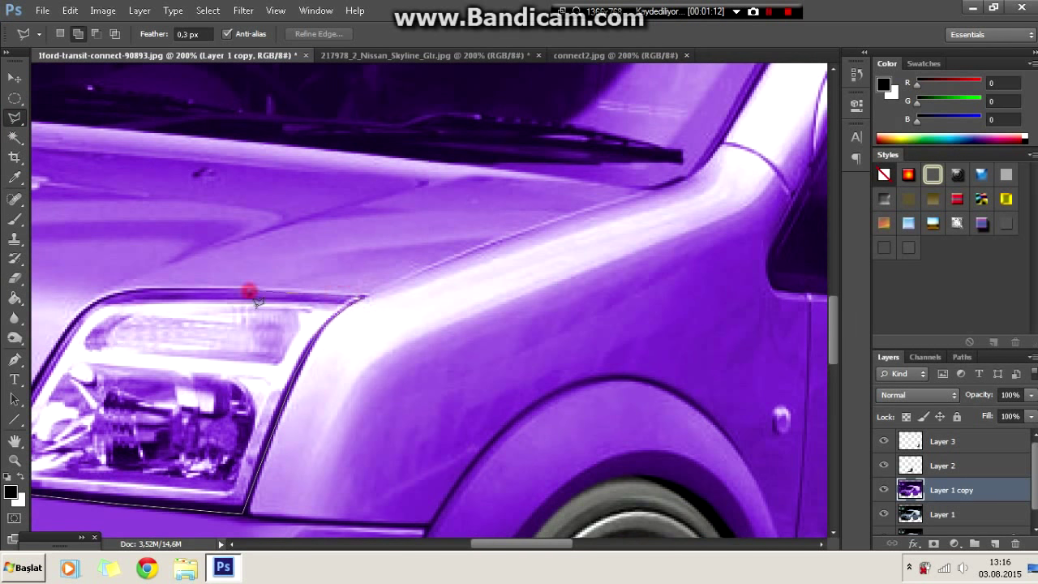
scroll(59, 366, "left", 5)
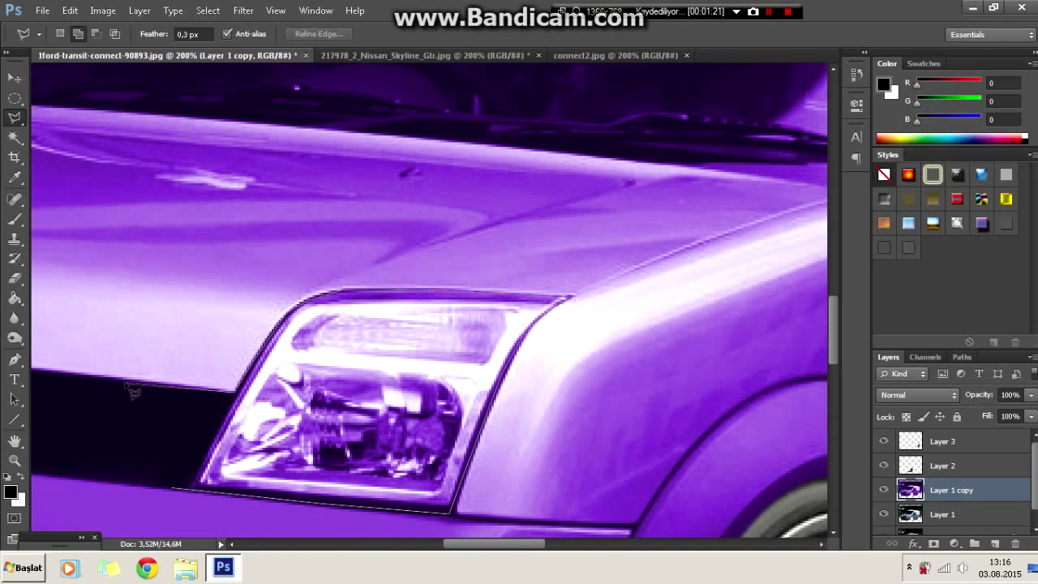
scroll(132, 393, "left", 5)
scroll(154, 360, "left", 5)
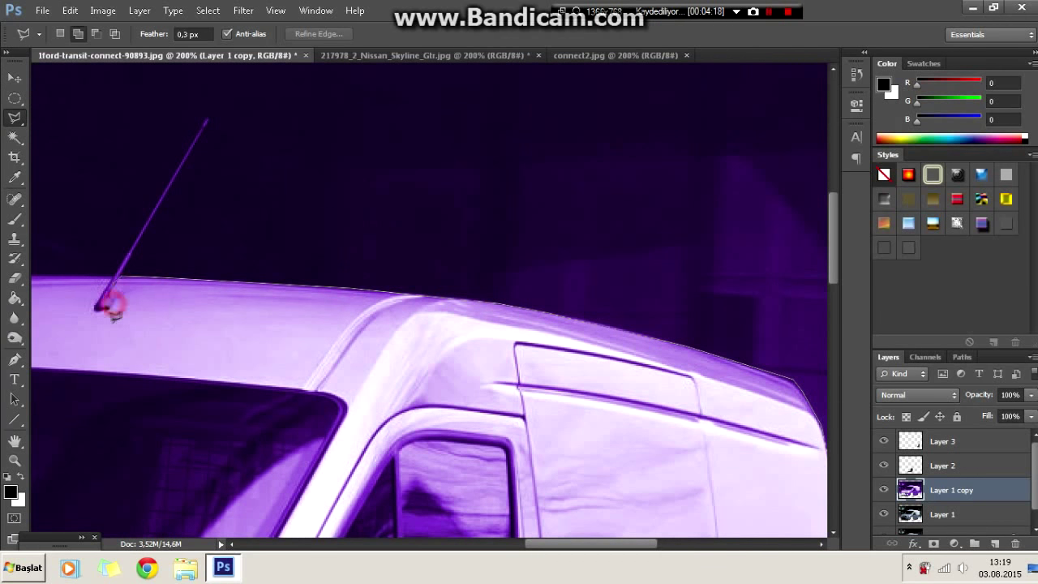
scroll(113, 292, "left", 2)
scroll(363, 284, "left", 6)
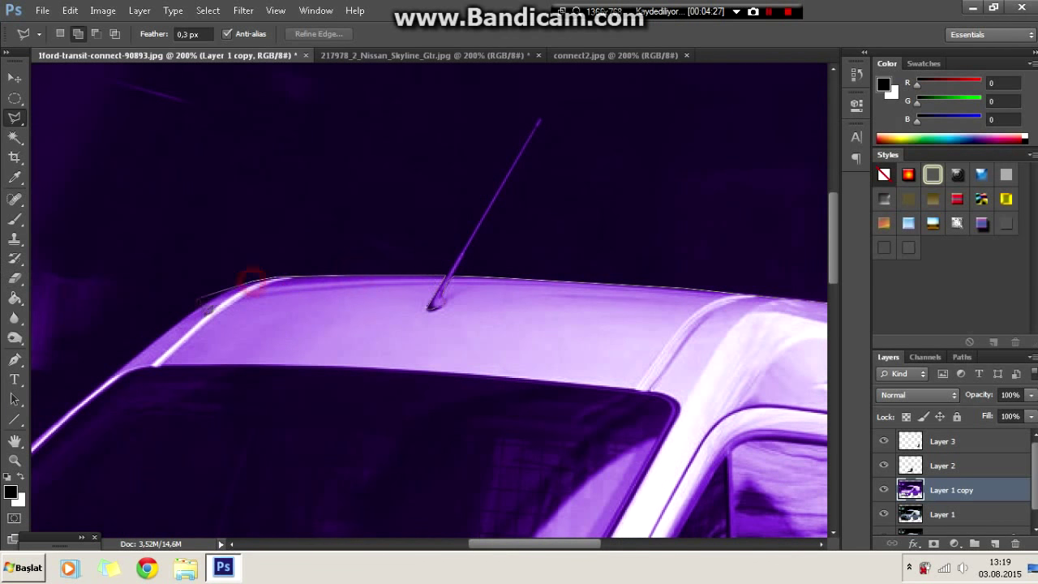
scroll(177, 336, "left", 6)
scroll(202, 345, "down", 3)
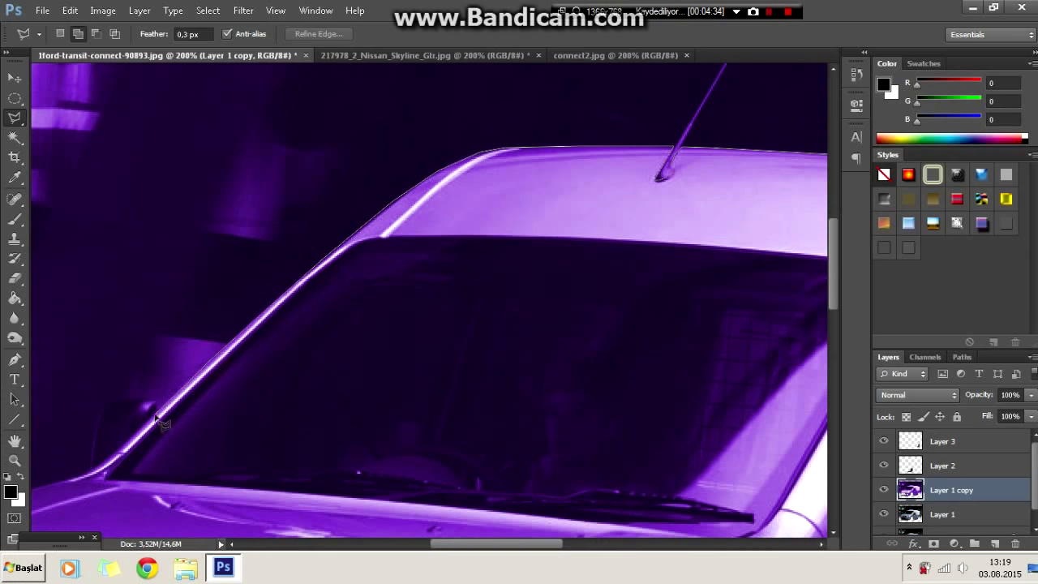
scroll(130, 454, "left", 3)
scroll(178, 413, "left", 4)
scroll(197, 395, "down", 4)
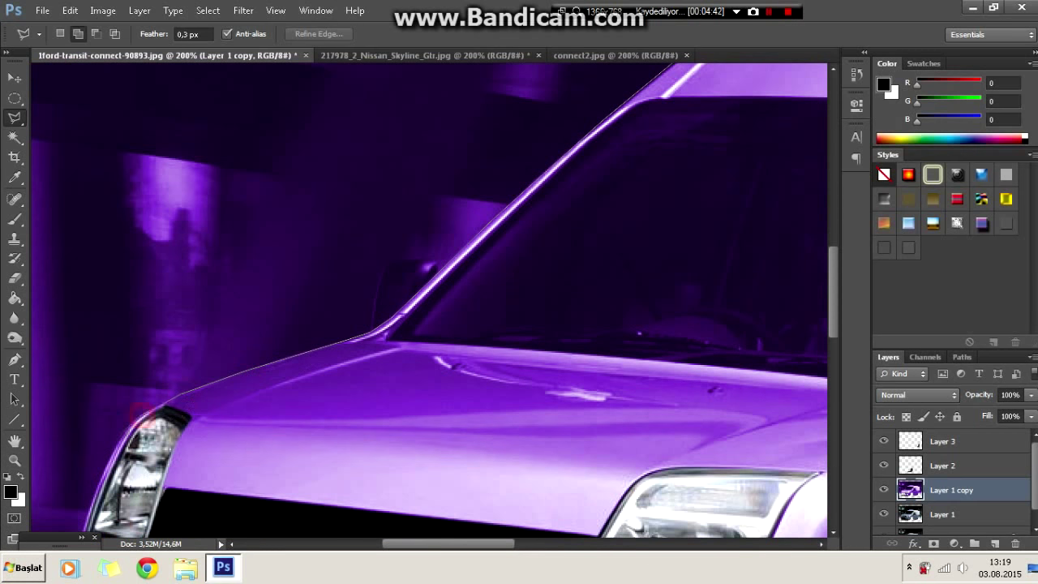
scroll(154, 406, "left", 2)
scroll(170, 389, "down", 2)
scroll(187, 373, "left", 1)
scroll(203, 356, "down", 2)
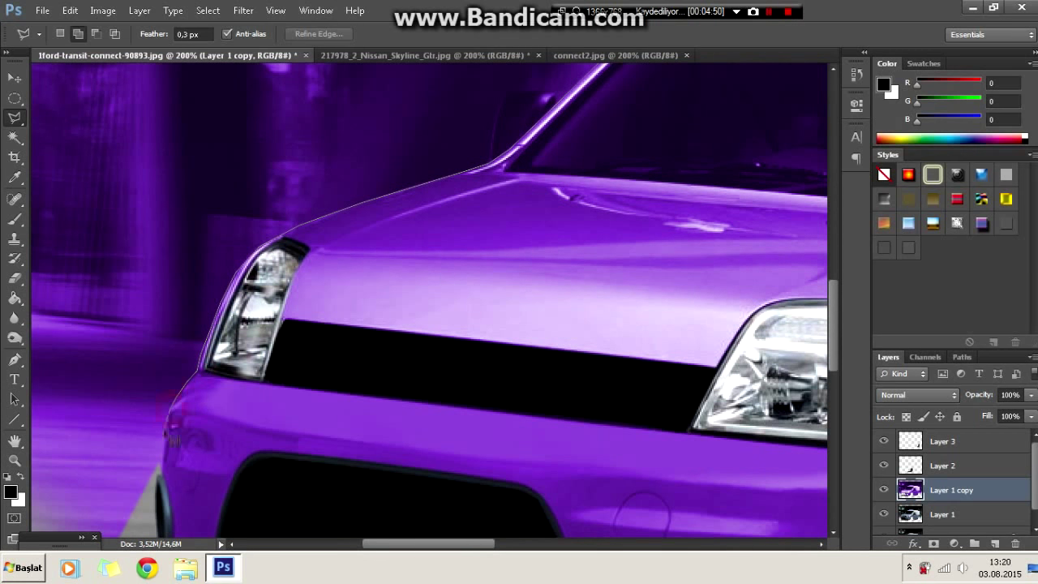
scroll(163, 483, "down", 3)
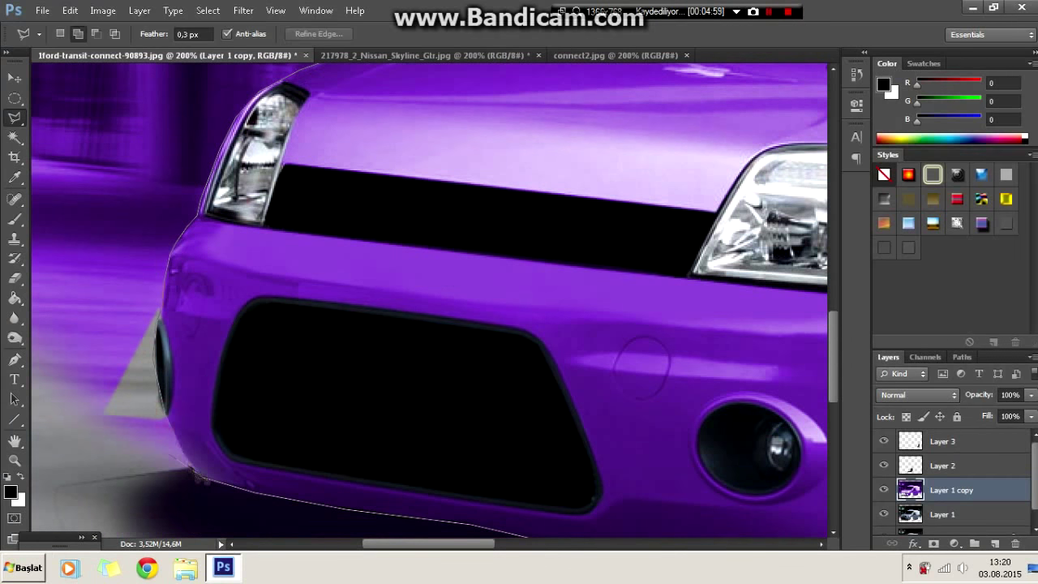
left_click(193, 470)
- Zoom out to show the whole van and deselect the outline
key("ctrl+minus")
key("ctrl+minus")
right_click(607, 301)
key("Escape")
right_click(341, 265)
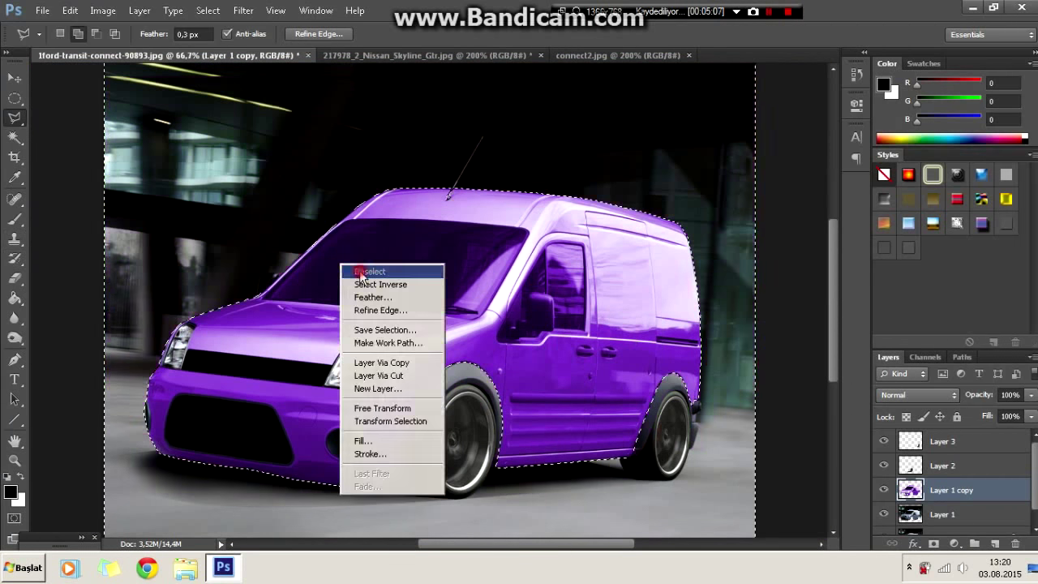
left_click(361, 272)
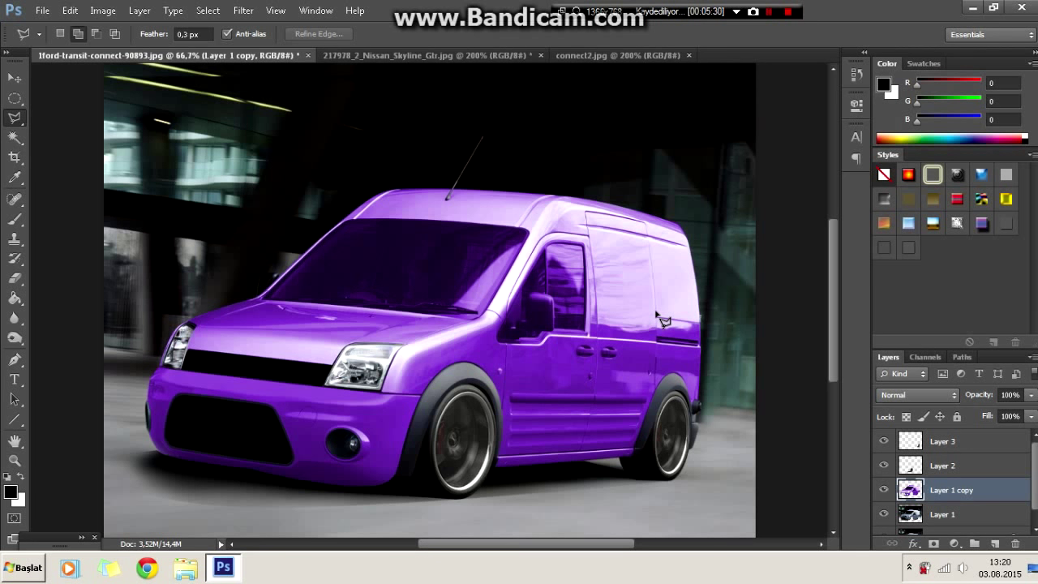
- Zoom in, outline the windshield and delete its purple tint
key("ctrl+plus")
key("ctrl+plus")
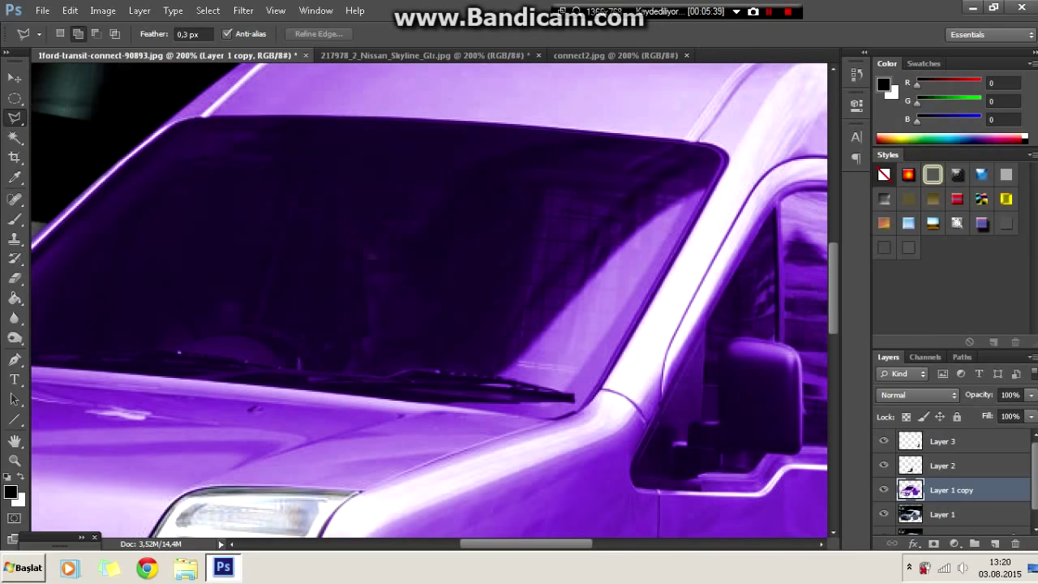
scroll(185, 131, "left", 3)
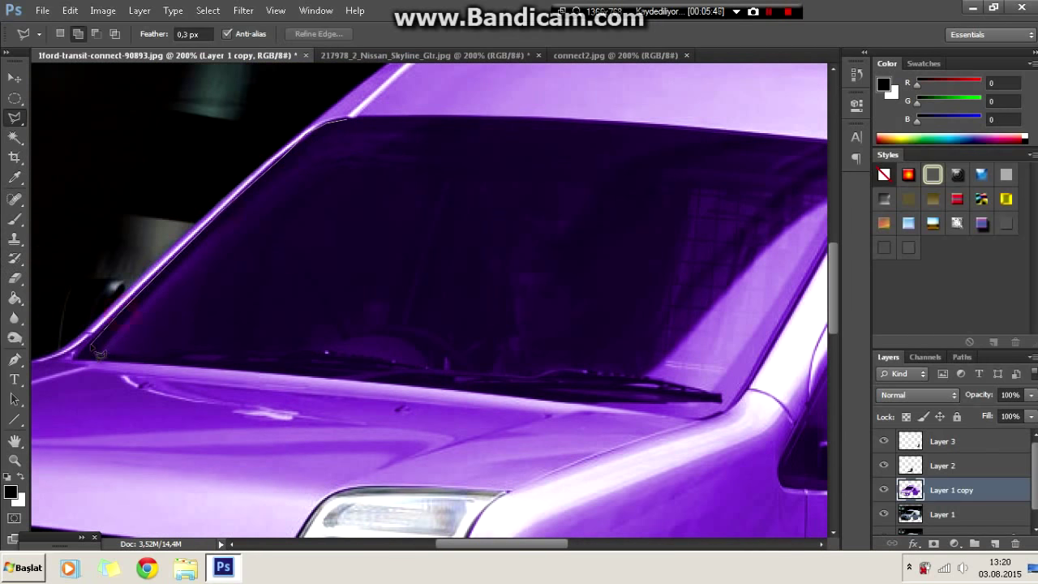
left_click(185, 369)
left_click(698, 421)
scroll(698, 421, "right", 4)
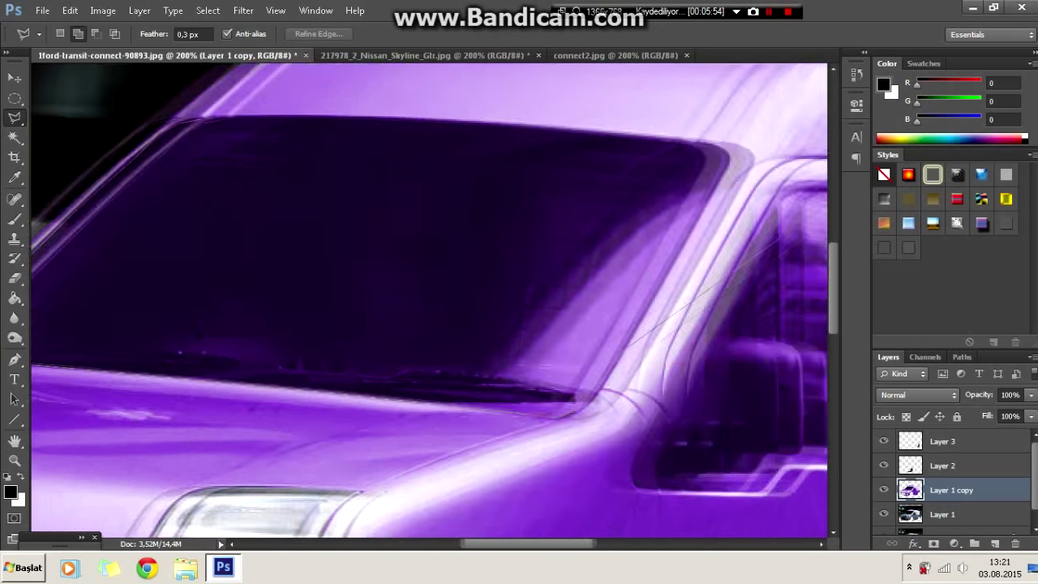
double_click(247, 130)
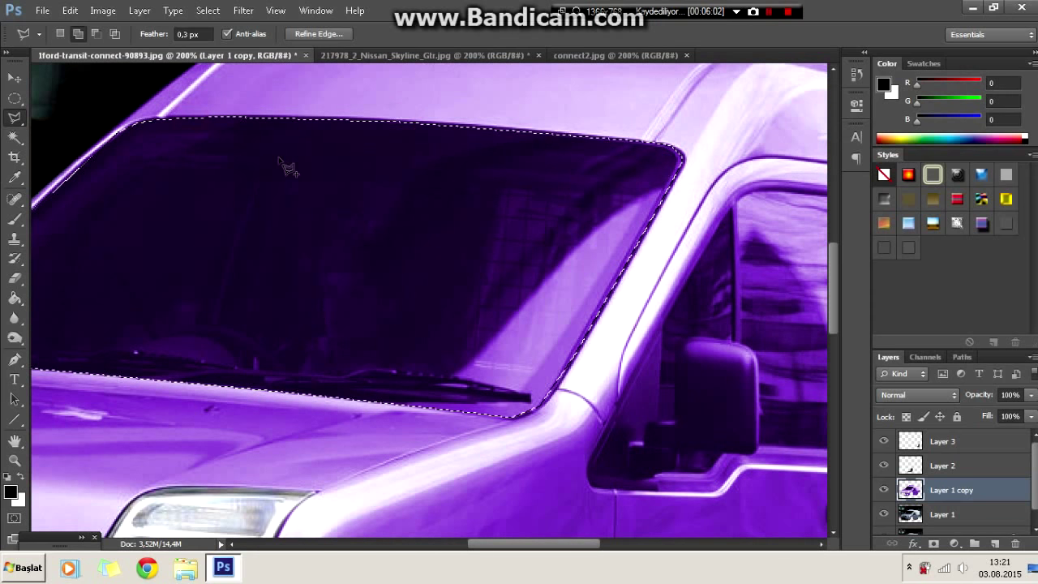
key("Delete")
- Delete the purple from the front side window, deselect, and toggle the purple layer to compare
scroll(535, 202, "right", 5)
left_click(535, 199)
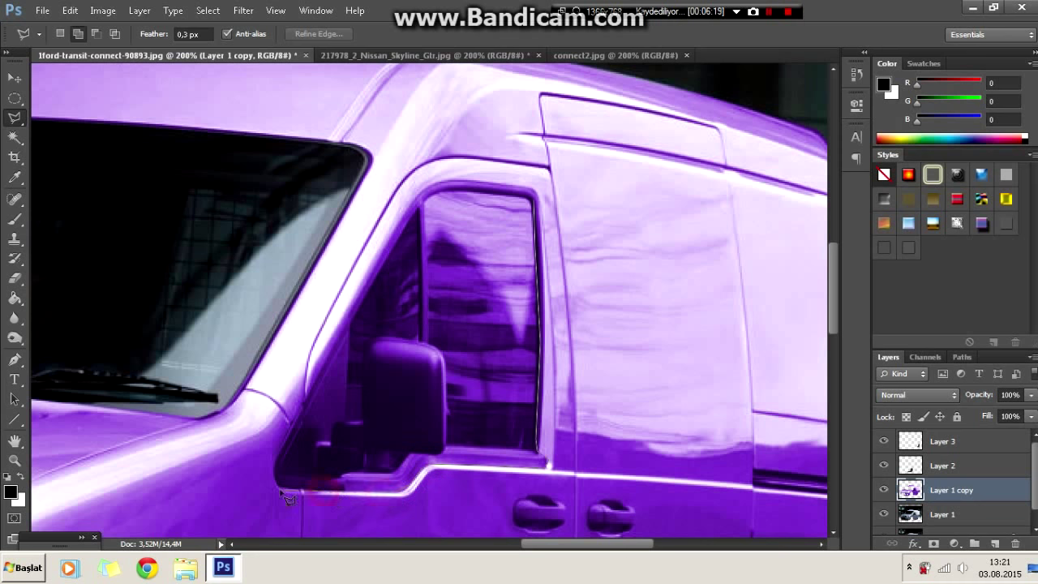
left_click(537, 200)
key("Delete")
key("ctrl+d")
left_click(884, 489)
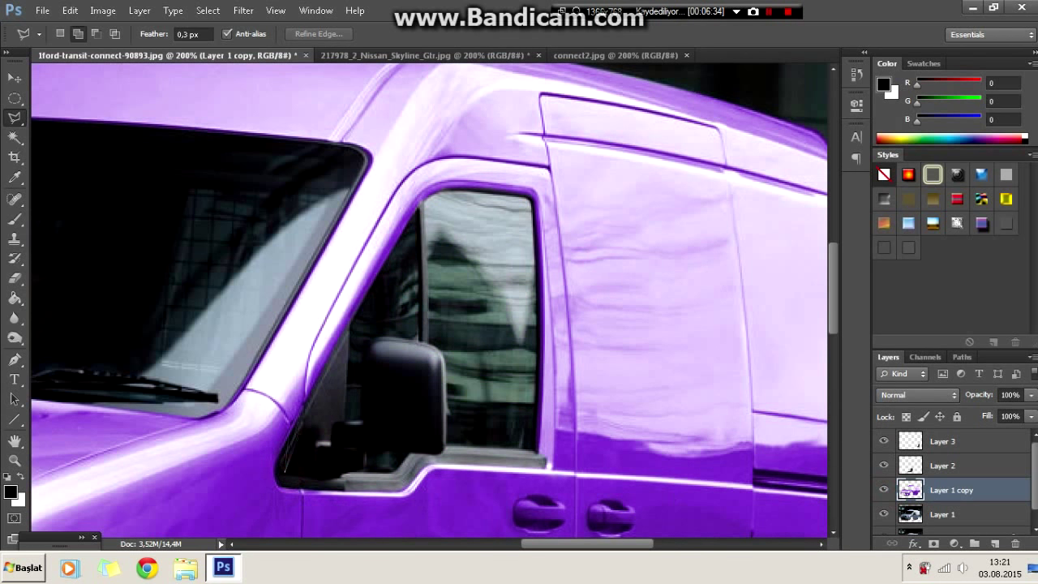
left_click(884, 489)
- Outline both door handles and delete their purple tint
key("ctrl+minus")
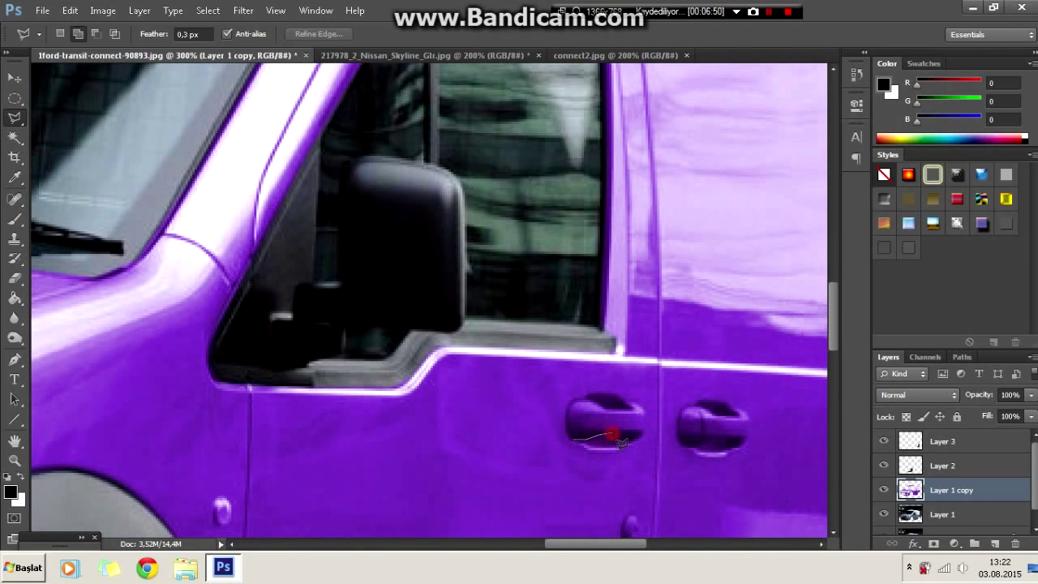
left_click(572, 407)
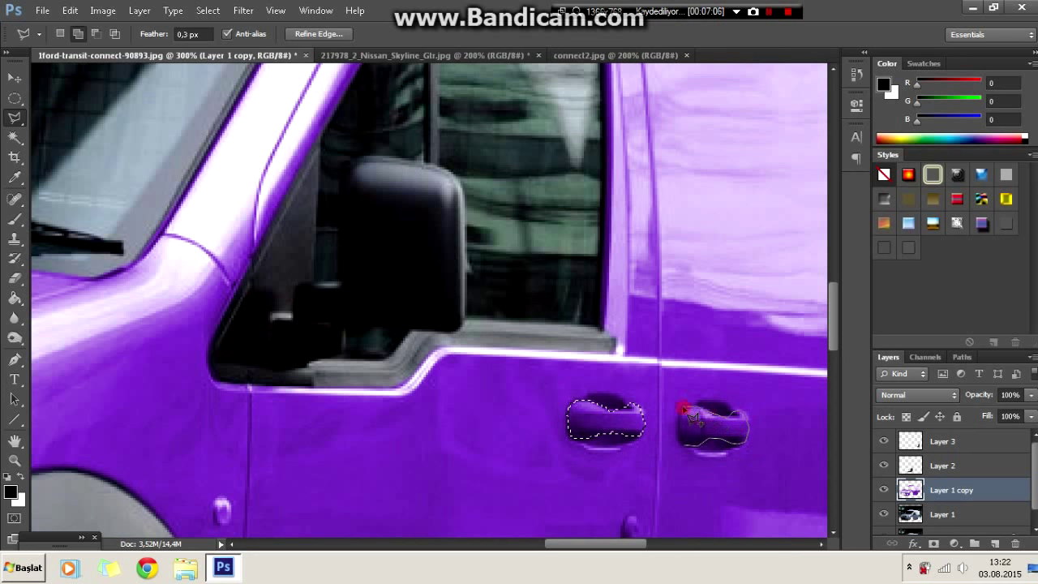
left_click(693, 418)
key("Delete")
key("ctrl+d")
- Remove the purple from the keyhole and the side marker light
scroll(632, 428, "down", 3)
left_click(637, 401)
key("Delete")
left_click(221, 381)
key("Delete")
- Delete the purple from the side door strip, deselect, and fit the whole van on screen
scroll(281, 404, "down", 3)
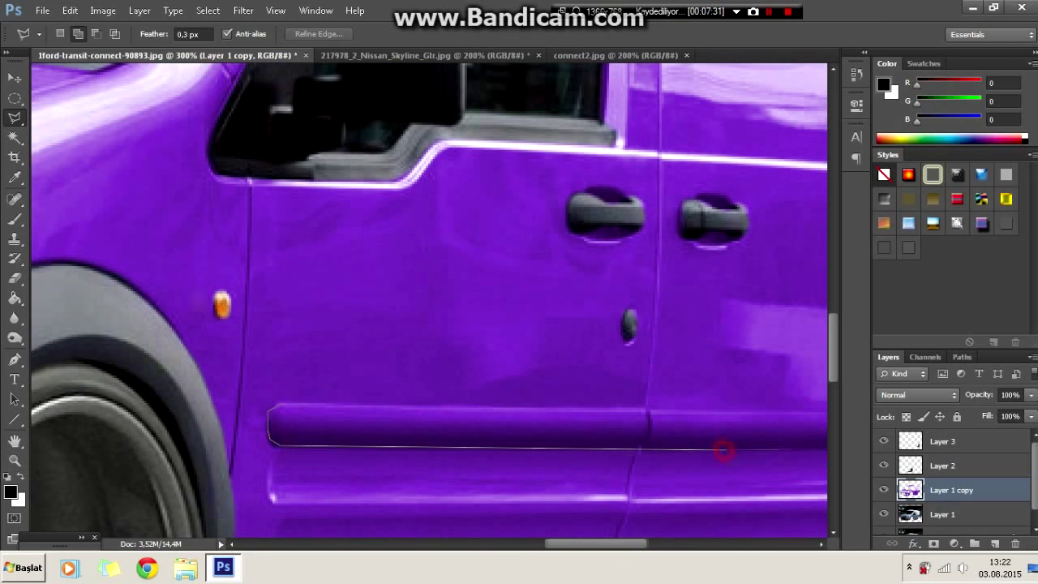
scroll(722, 454, "right", 5)
left_click(679, 410)
right_click(651, 272)
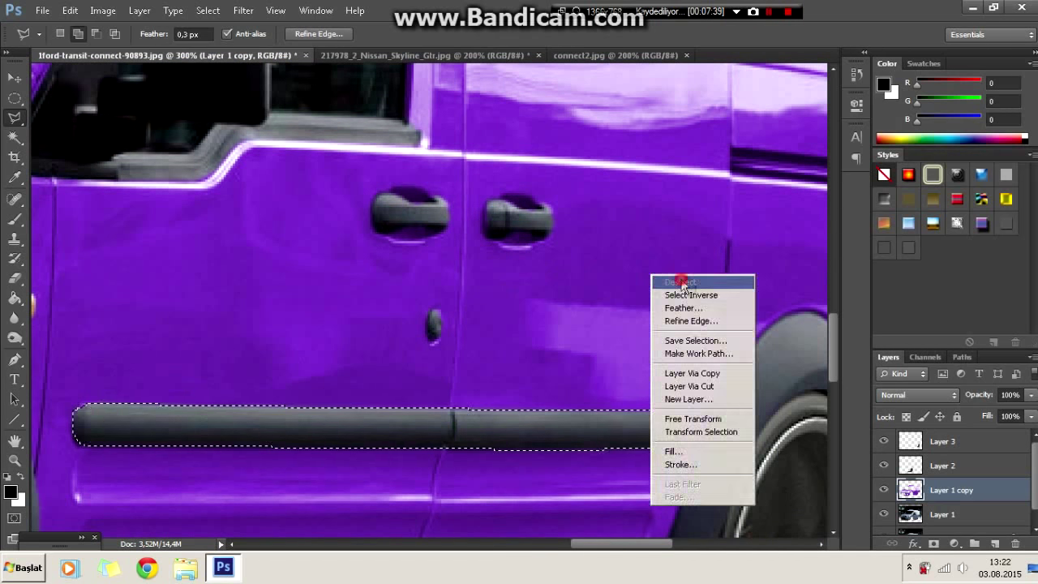
key("Delete")
right_click(667, 250)
left_click(722, 259)
scroll(722, 259, "right", 7)
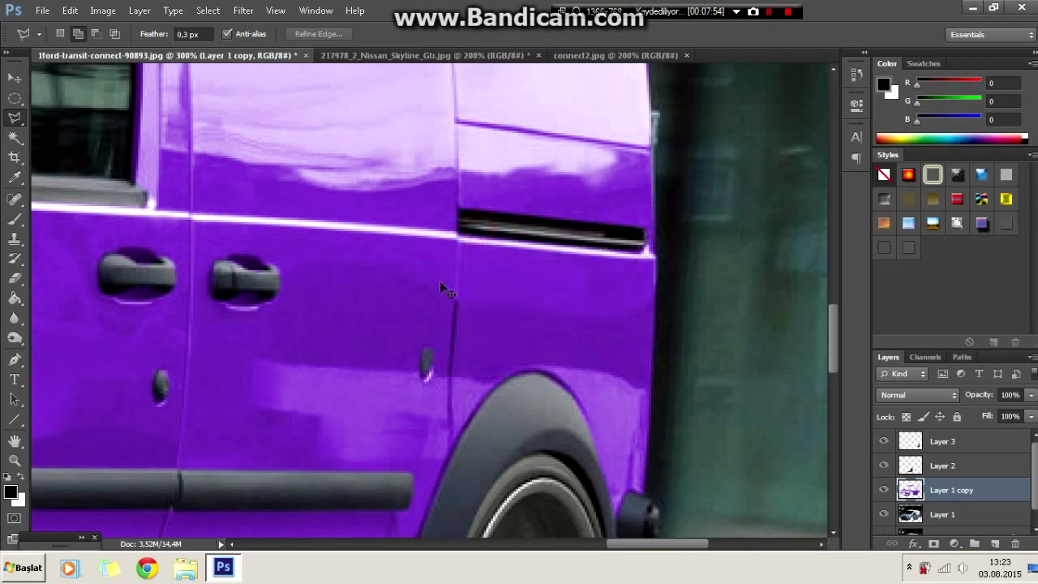
key("ctrl+0")
scroll(349, 372, "up", 1)
scroll(349, 373, "up", 1)
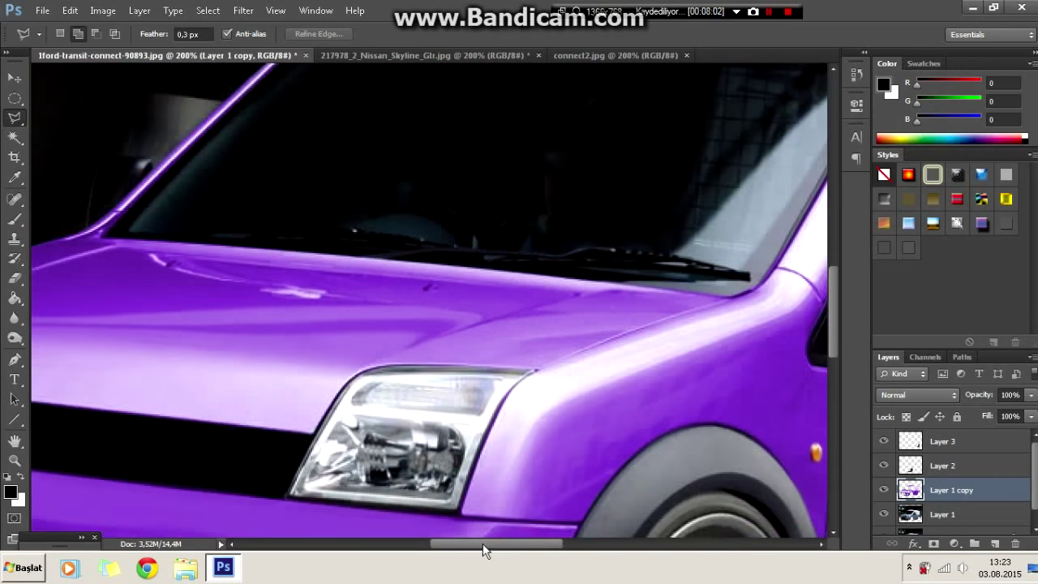
- Select the nearer headlight's top strip and colorize it orange with Lightness 10 in Hue/Saturation
scroll(349, 373, "up", 1)
key("alt+bracketleft")
left_click(359, 375)
left_click(316, 411)
left_click(103, 10)
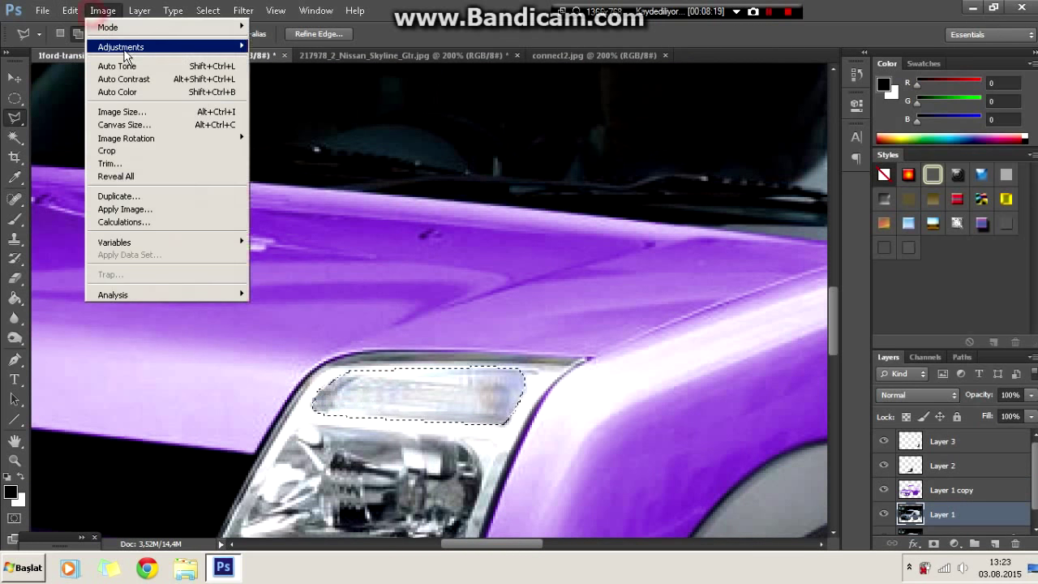
left_click(283, 118)
left_click(928, 315)
left_click_drag(697, 227, 702, 227)
left_click_drag(732, 264, 785, 265)
mouse_move(770, 300)
left_mouse_down()
mouse_move(734, 300)
mouse_move(778, 300)
left_mouse_up()
- Refine the orange tint to Saturation 100 with a yellower hue and apply it
left_click_drag(786, 265, 855, 263)
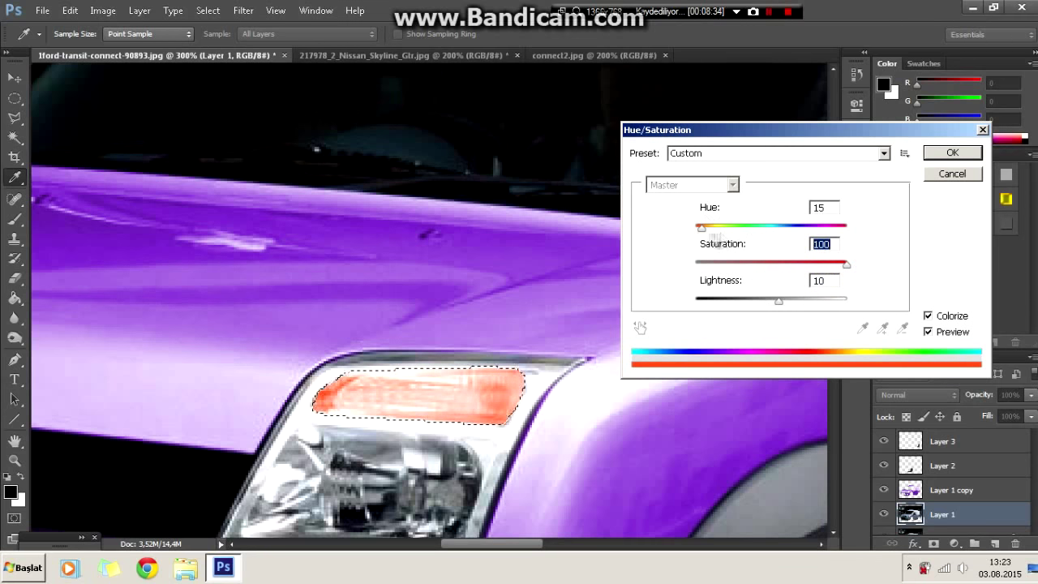
left_click_drag(702, 227, 710, 227)
key("ctrl+minus")
key("ctrl+minus")
left_click_drag(706, 130, 842, 211)
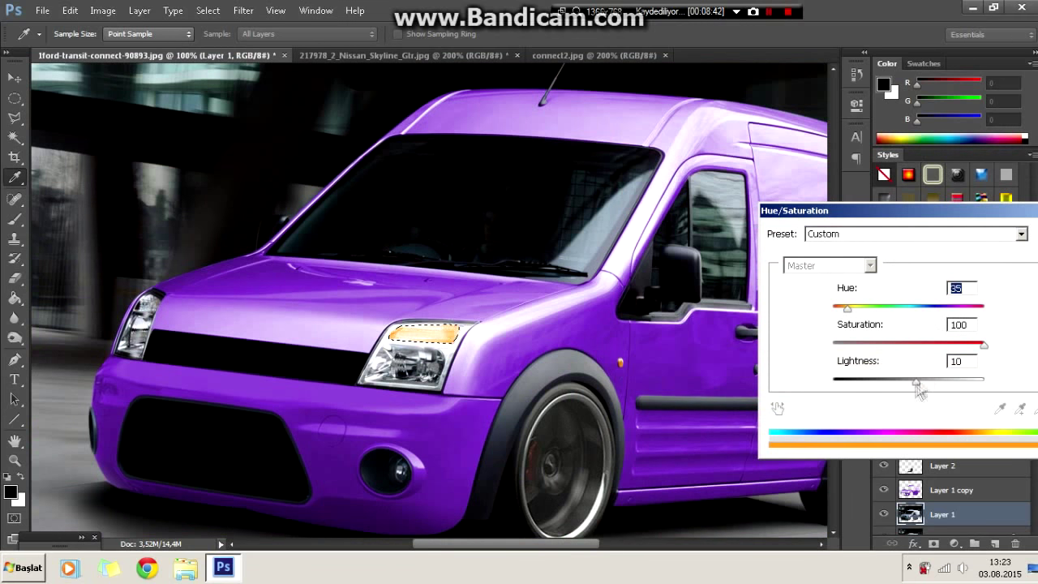
left_click_drag(916, 382, 901, 383)
left_click_drag(999, 211, 895, 211)
left_click(984, 238)
key("l")
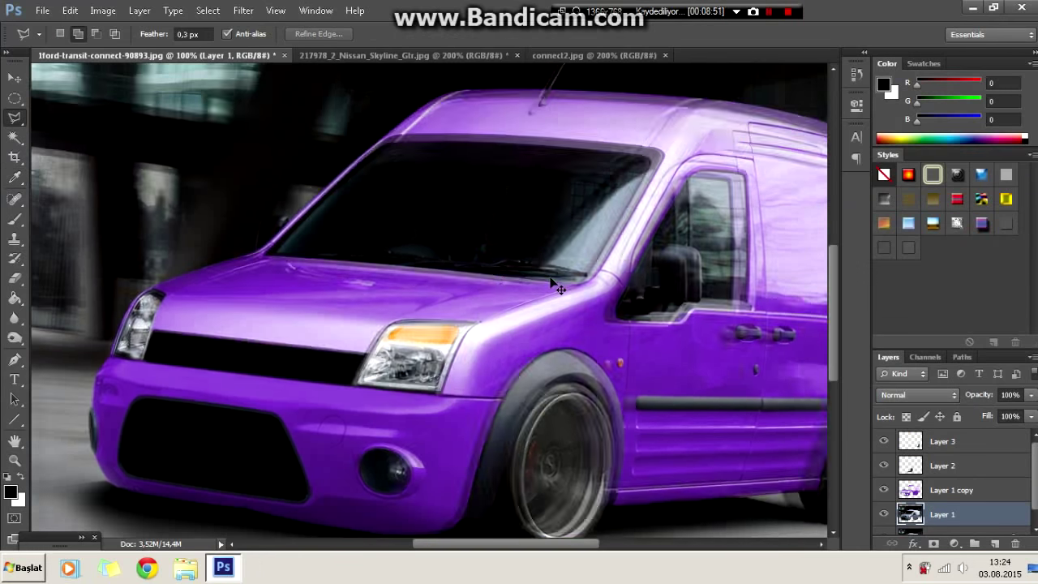
key("ctrl+plus")
scroll(470, 300, "left", 5)
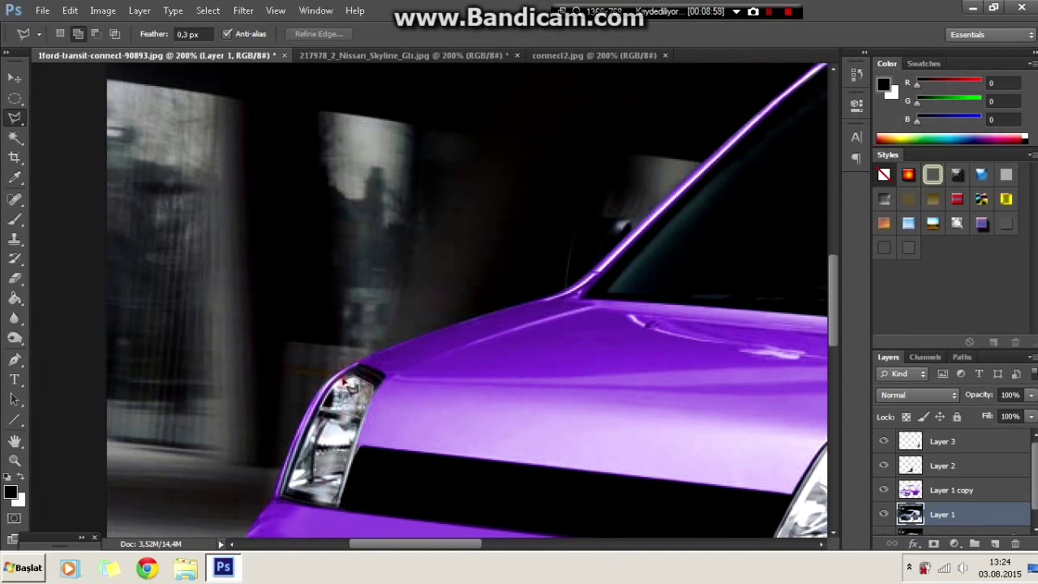
- Colorize the far headlight's indicator orange at Hue 25, Saturation 100, then deselect
left_click(351, 385)
key("ctrl+u")
type("35")
left_click_drag(803, 350, 878, 350)
double_click(856, 294)
type("25")
key("Tab")
left_click(984, 238)
key("ctrl+d")
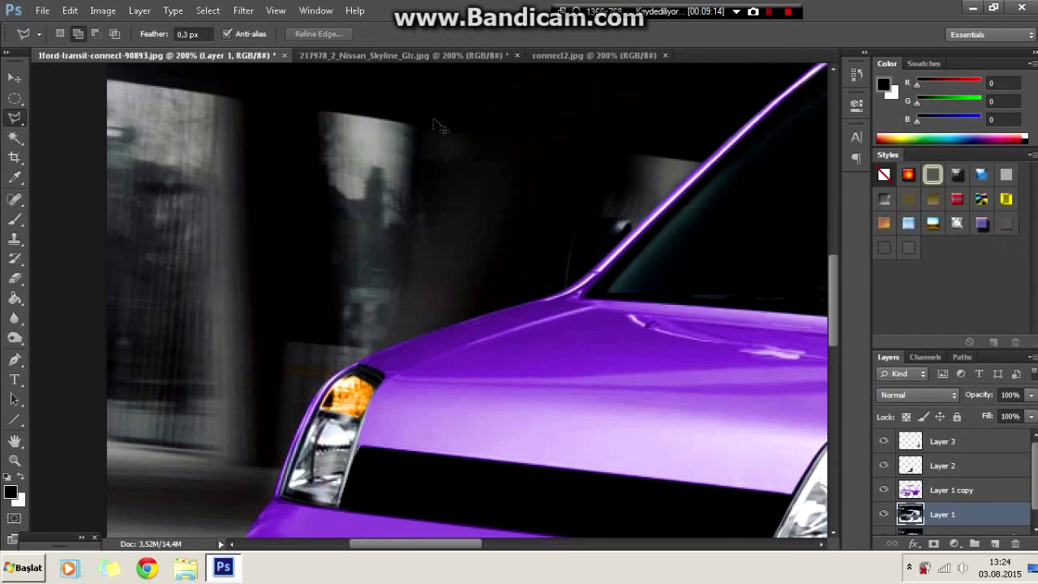
- Colorize the round bumper fog light bright yellow at Hue 50, Saturation 100
left_click_drag(438, 127, 408, 410)
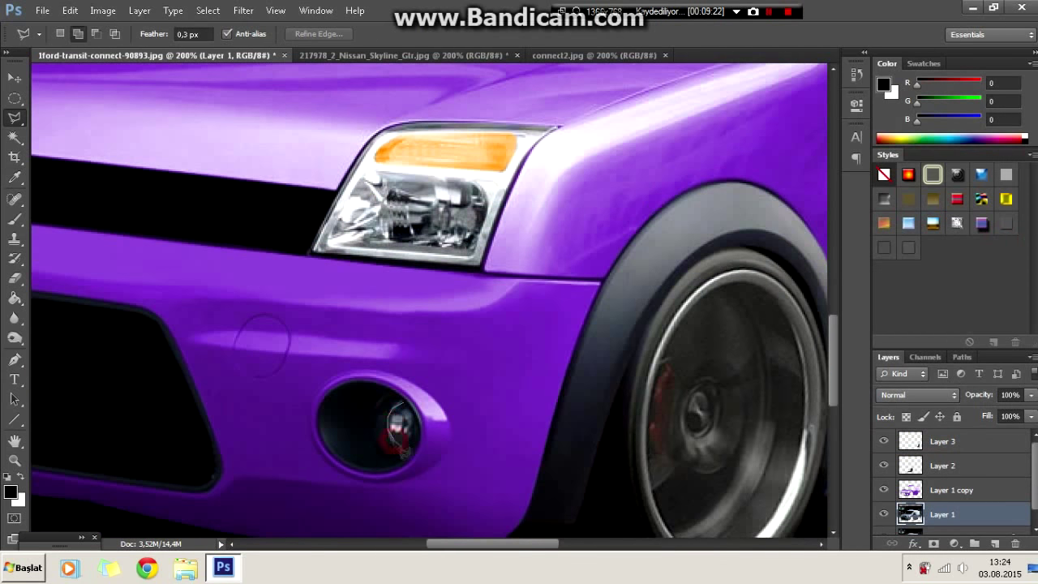
left_click(412, 428)
key("ctrl+u")
left_click(959, 402)
left_click_drag(728, 313, 748, 316)
left_click_drag(765, 350, 878, 350)
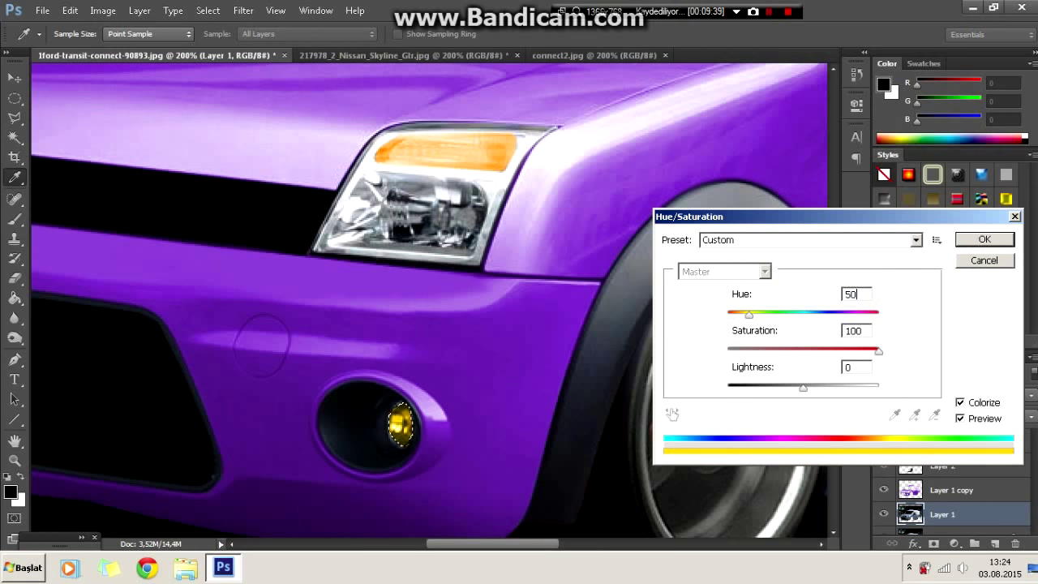
key("Return")
key("ctrl+minus")
key("ctrl+minus")
scroll(673, 280, "down", 2)
key("e")
key("ctrl+minus")
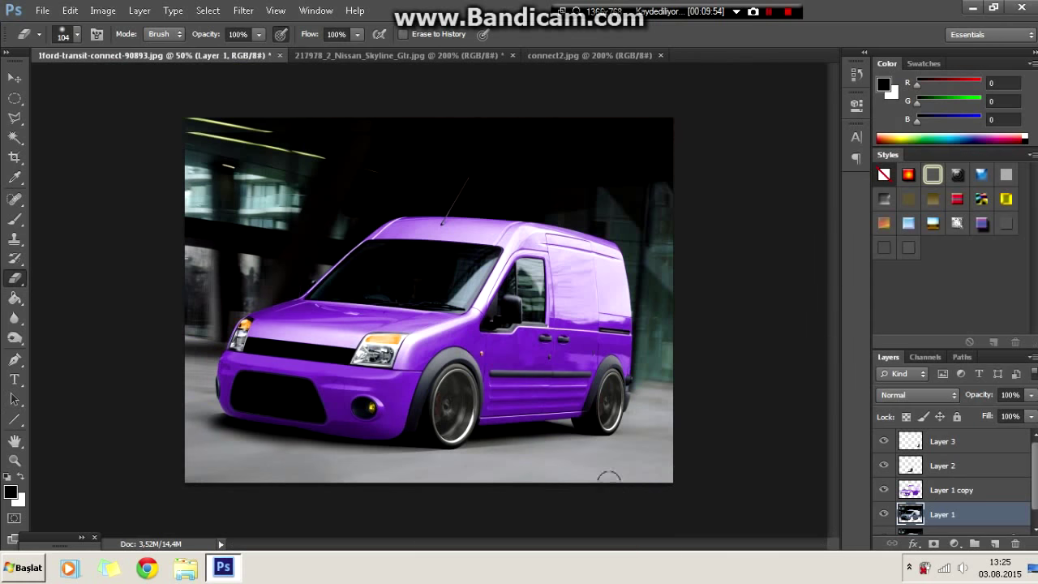